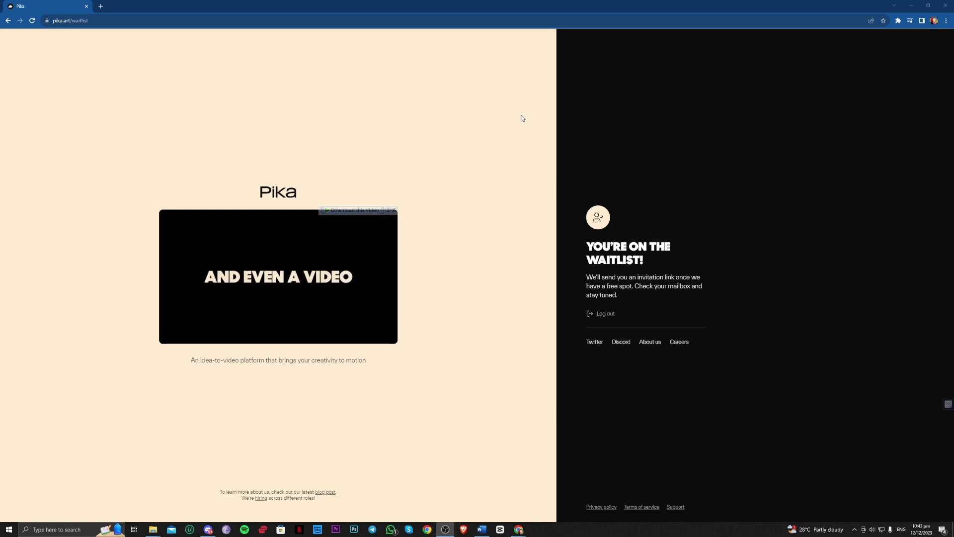
# Step: Open the generate-1 channel on Pika's Discord server and play the posted clip of the boy in a red jacket
pyautogui.click(395, 209)
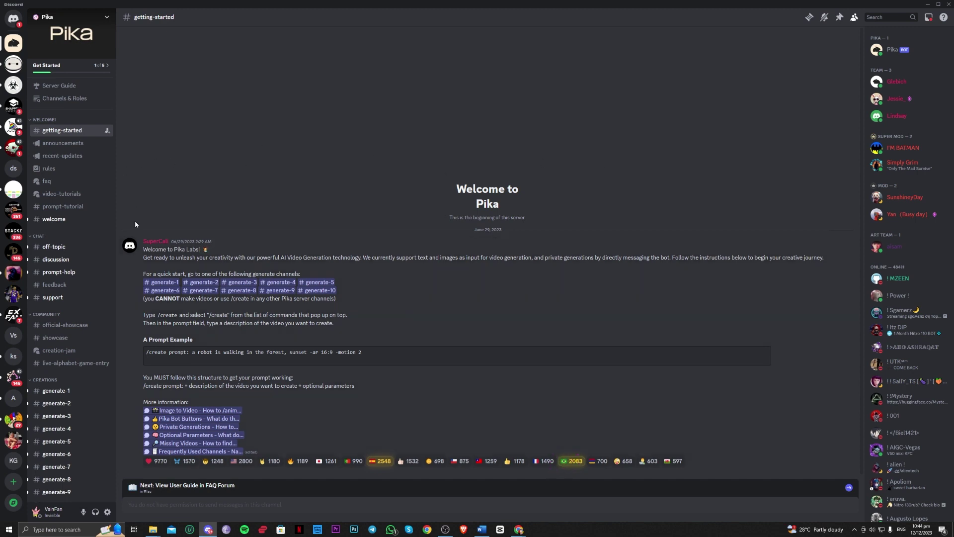
pyautogui.click(62, 393)
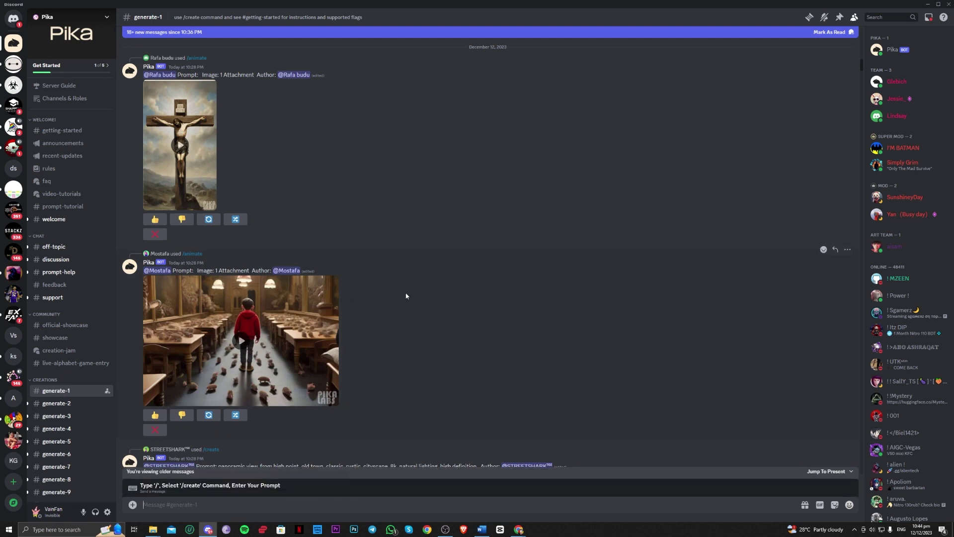
pyautogui.scroll(-6, 413, 308)
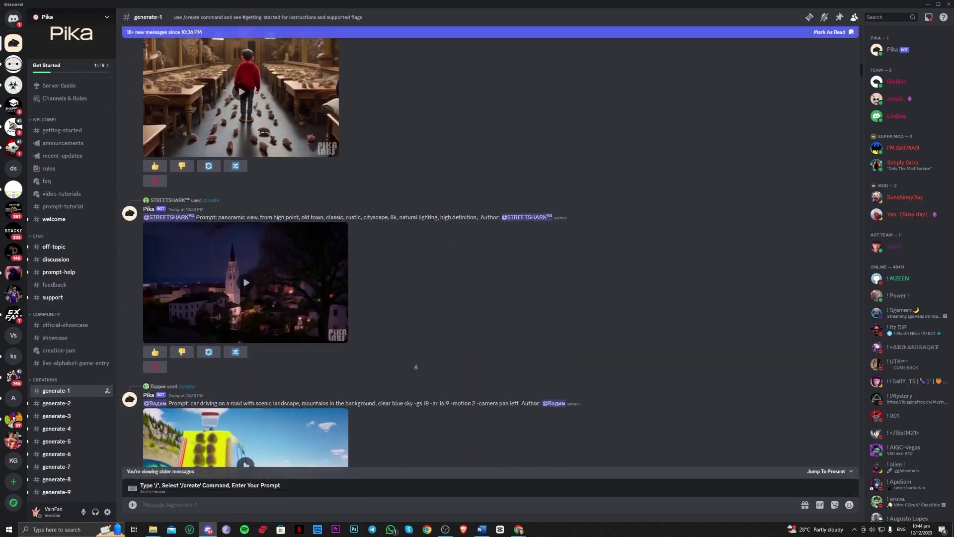
pyautogui.scroll(6, 420, 241)
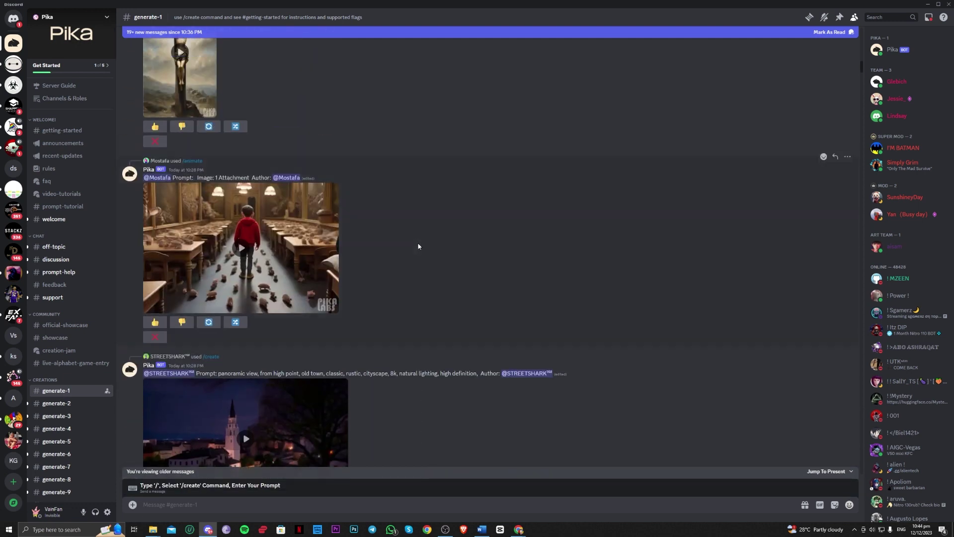
pyautogui.click(240, 326)
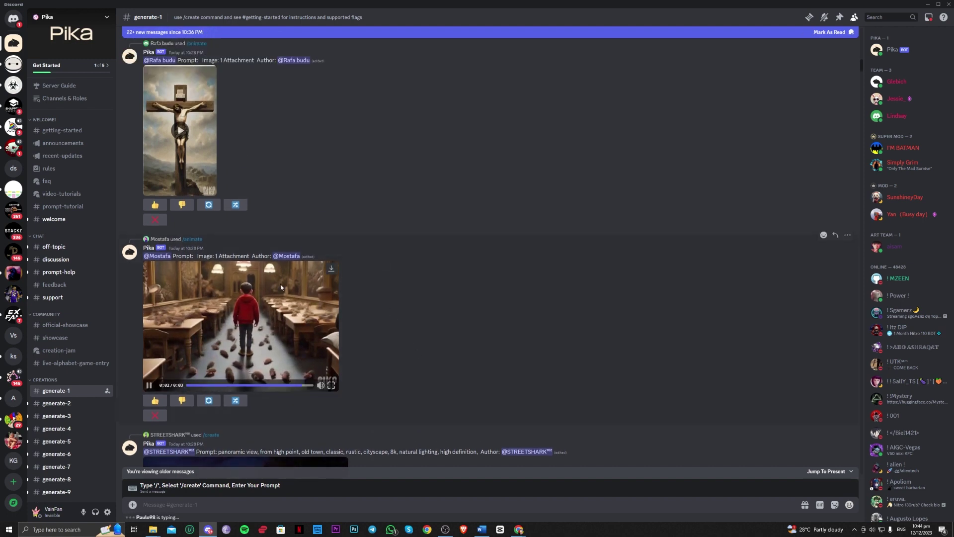
# Step: Look through the generated videos in generate-1 for the clip made from the prompt "spongebob and patrick playing"
pyautogui.scroll(10, 398, 318)
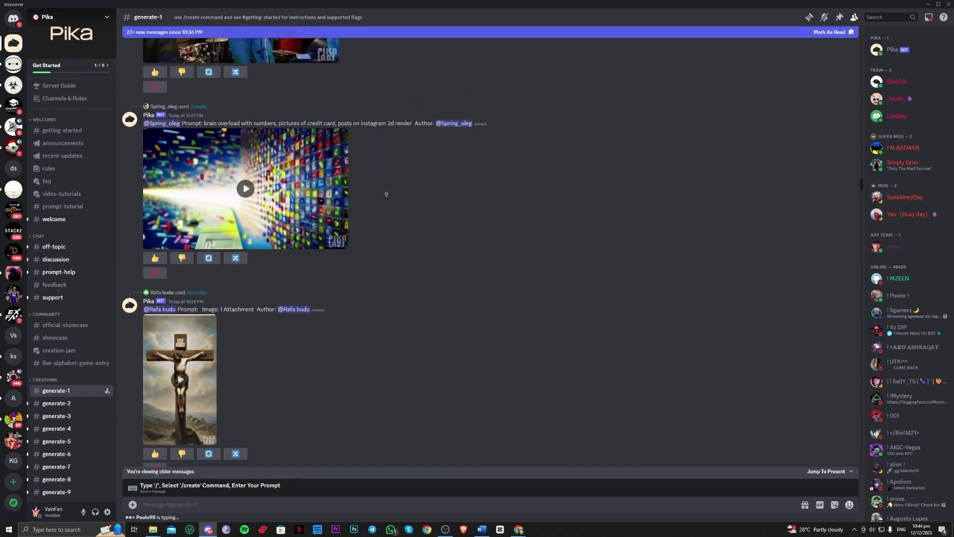
pyautogui.scroll(15, 415, 279)
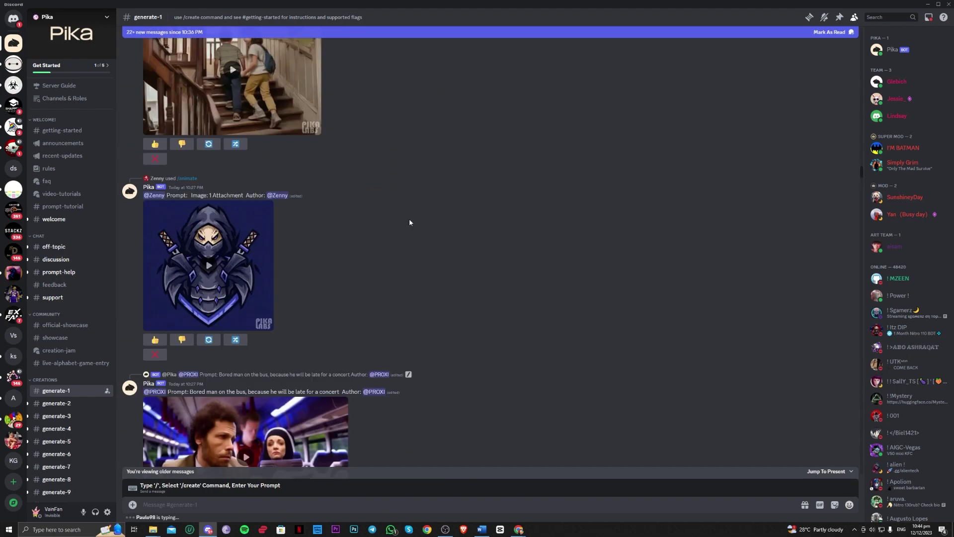
pyautogui.scroll(15, 418, 233)
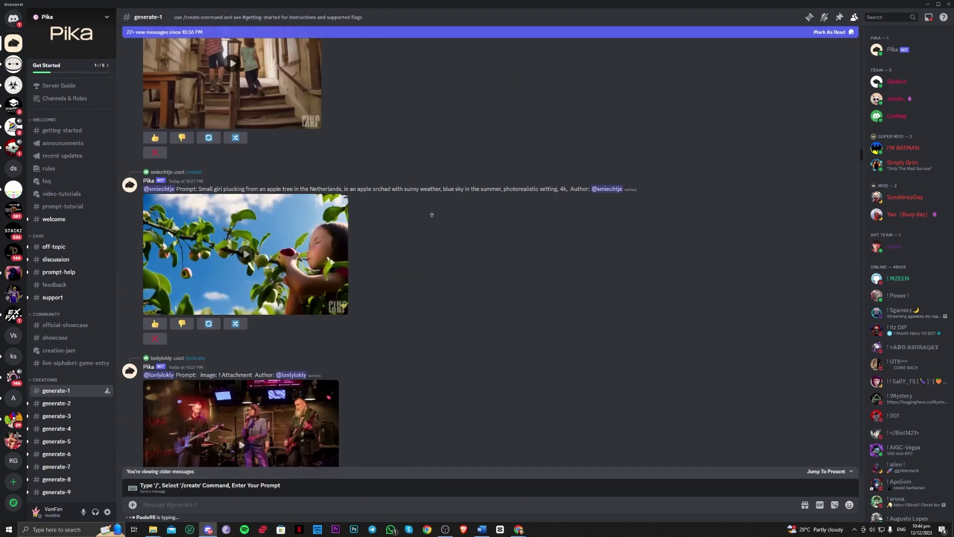
pyautogui.scroll(15, 448, 331)
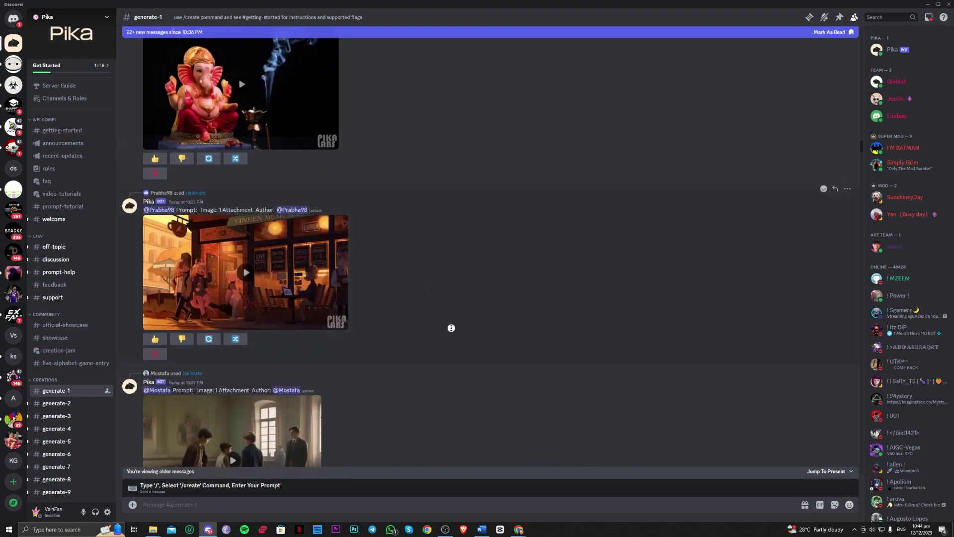
pyautogui.scroll(15, 440, 237)
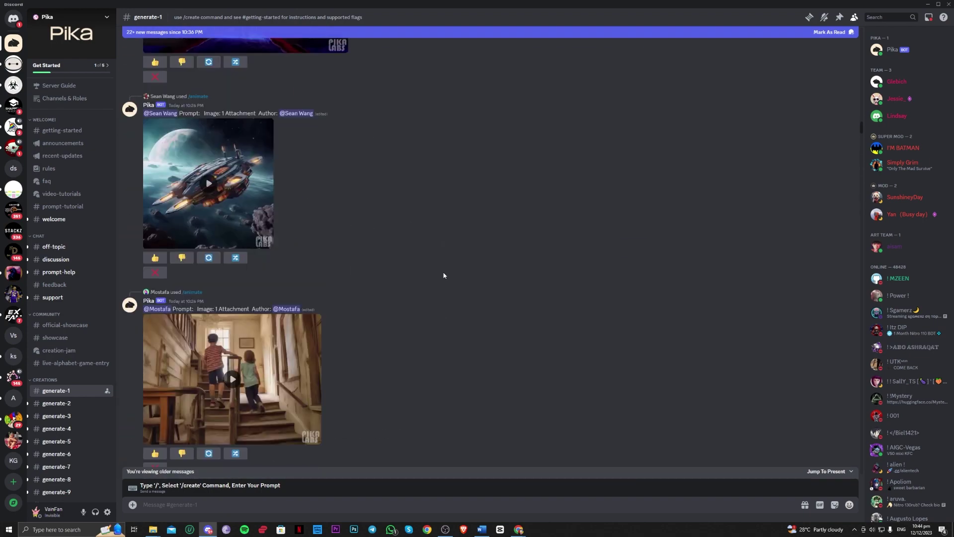
pyautogui.scroll(15, 438, 226)
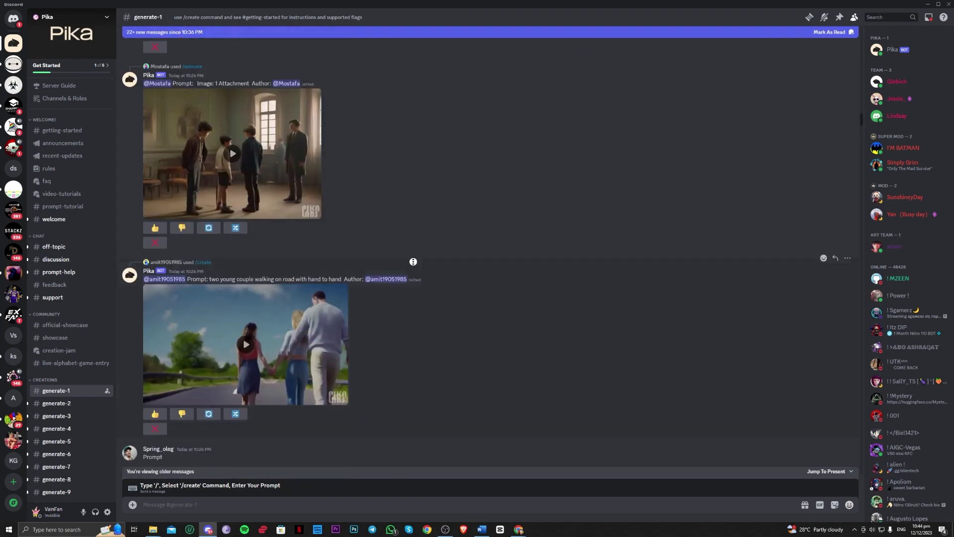
pyautogui.scroll(10, 422, 243)
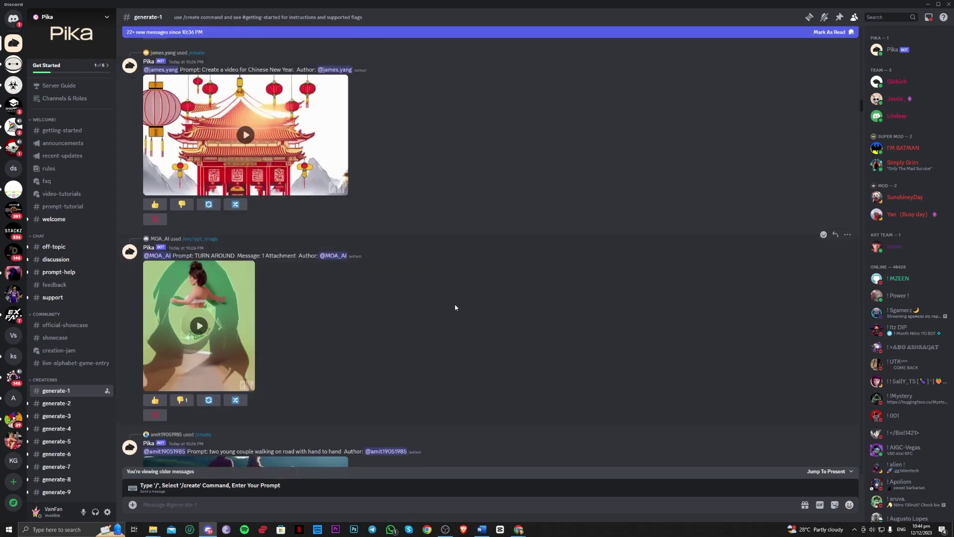
pyautogui.scroll(15, 447, 218)
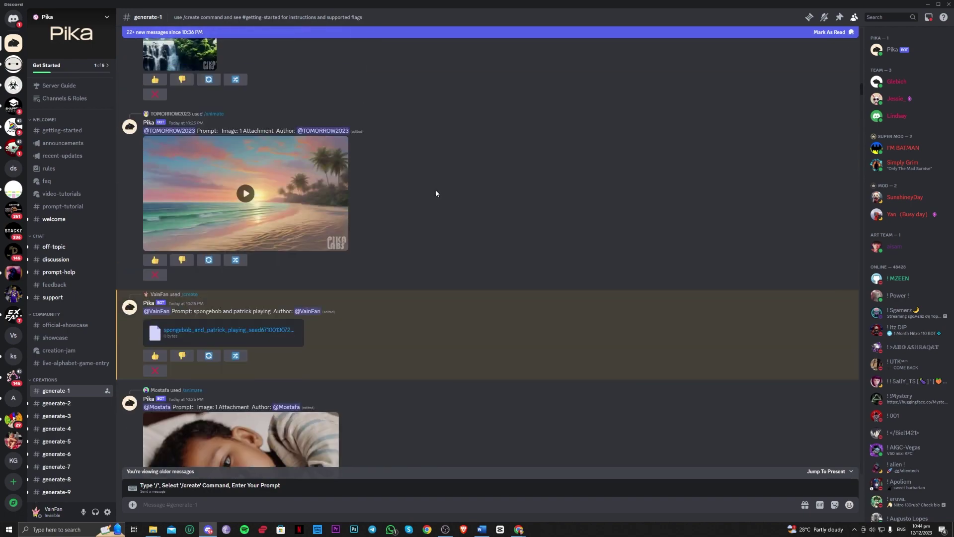
pyautogui.scroll(2, 844, 321)
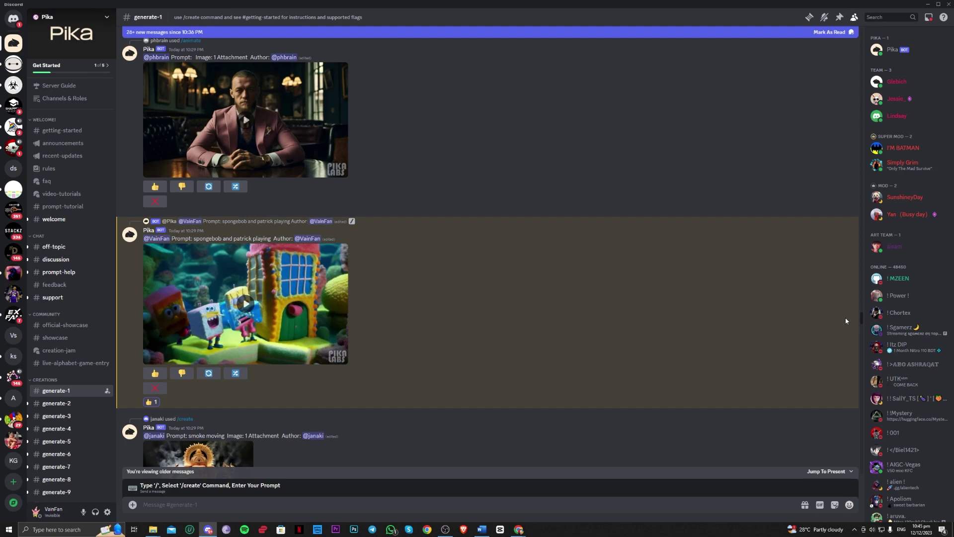
pyautogui.scroll(-5, 848, 320)
pyautogui.scroll(7, 847, 320)
pyautogui.scroll(-3, 847, 320)
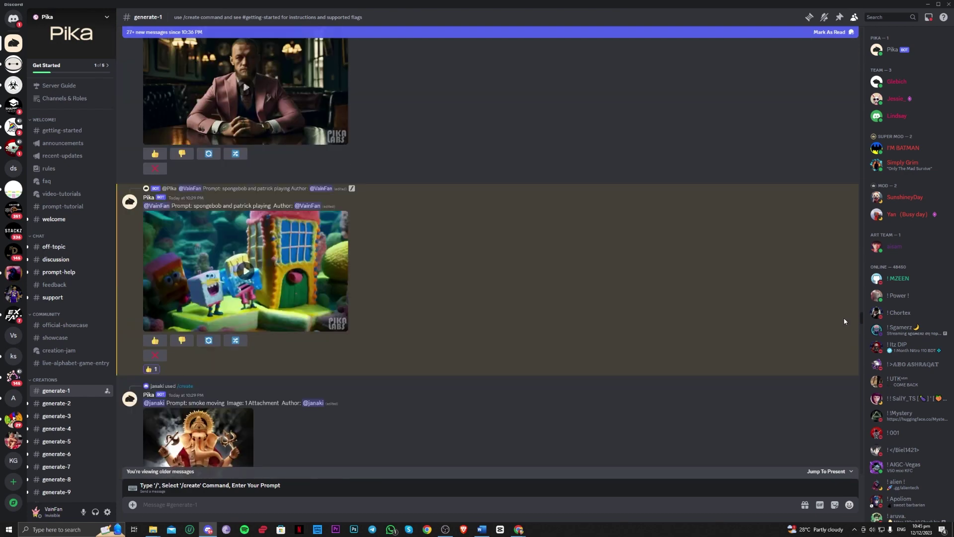
# Step: Play the "spongebob and patrick playing" video, view it full screen, and return to the channel
pyautogui.click(245, 270)
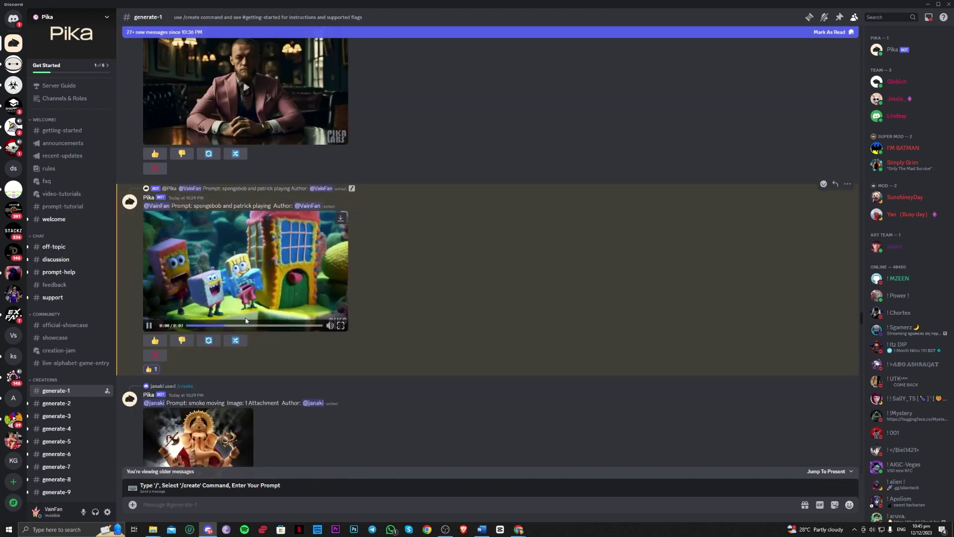
pyautogui.click(211, 292)
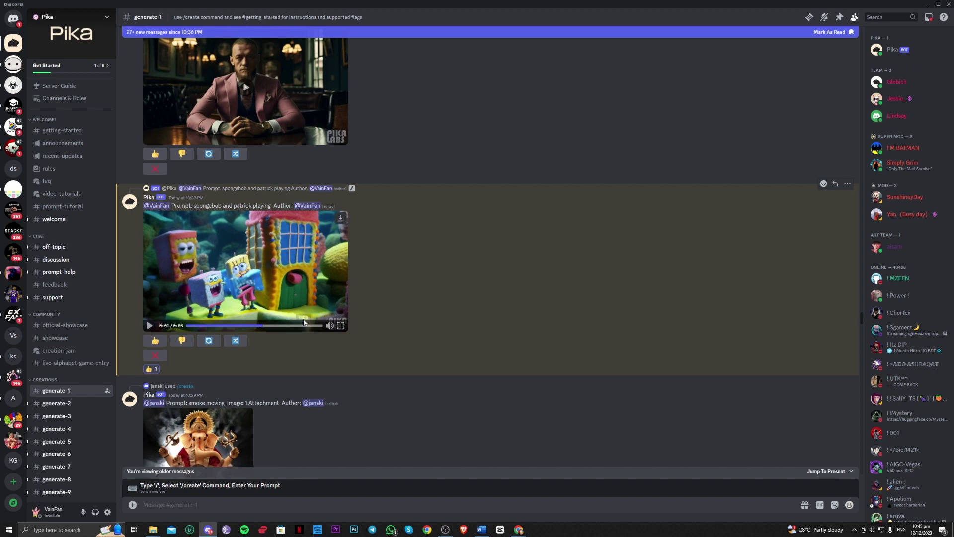
pyautogui.press('space')
pyautogui.click(341, 325)
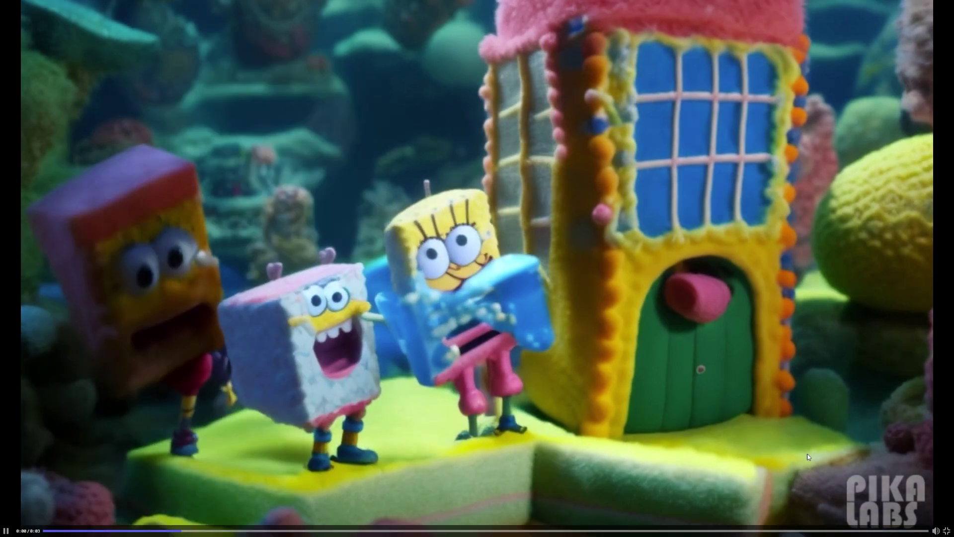
pyautogui.press('space')
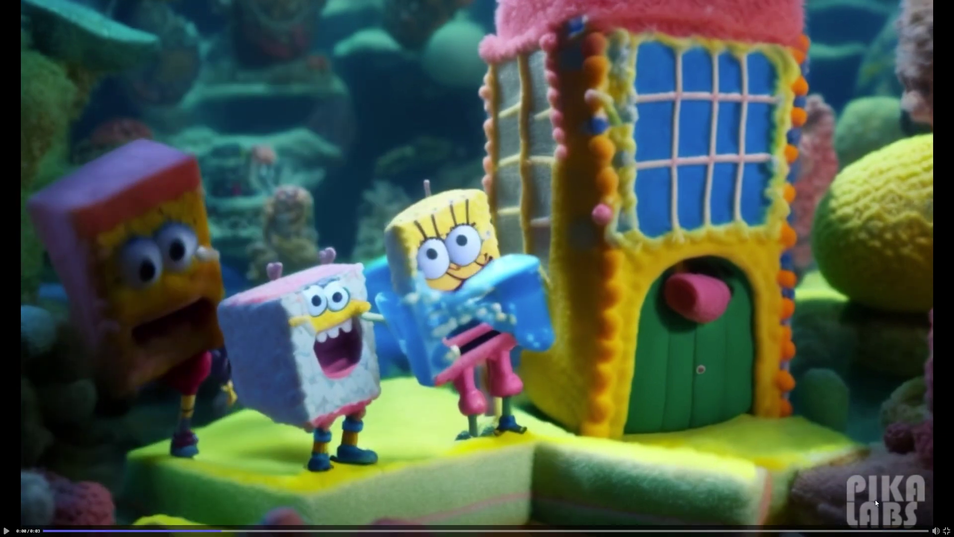
pyautogui.click(946, 530)
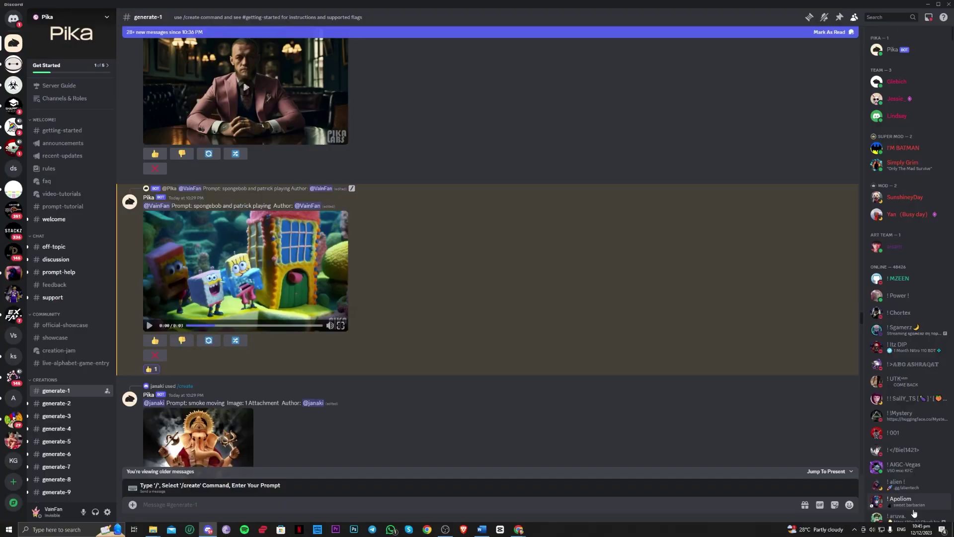
pyautogui.moveTo(342, 222)
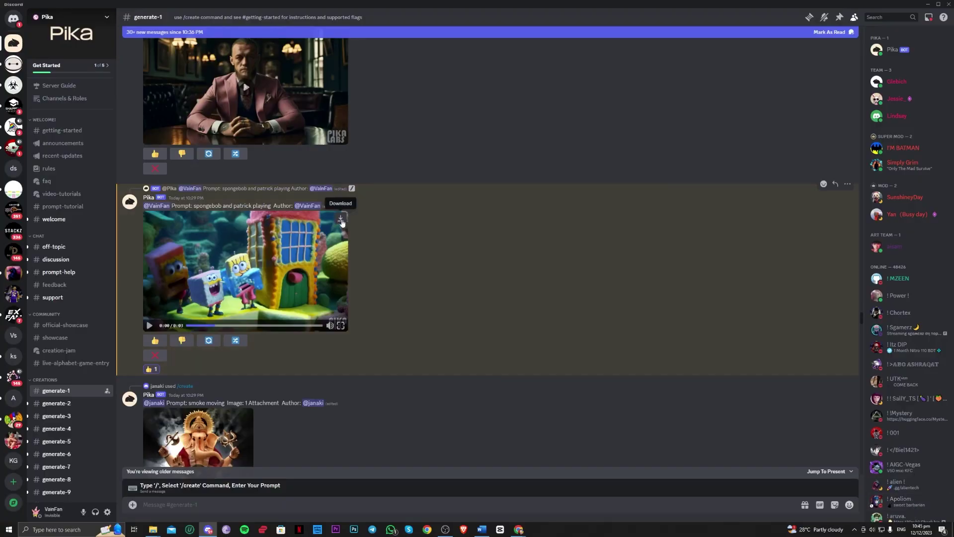
# Step: Find the "two young babies playing basketball" video in generate-1 and watch it full screen before returning to the channel
pyautogui.scroll(-5, 391, 259)
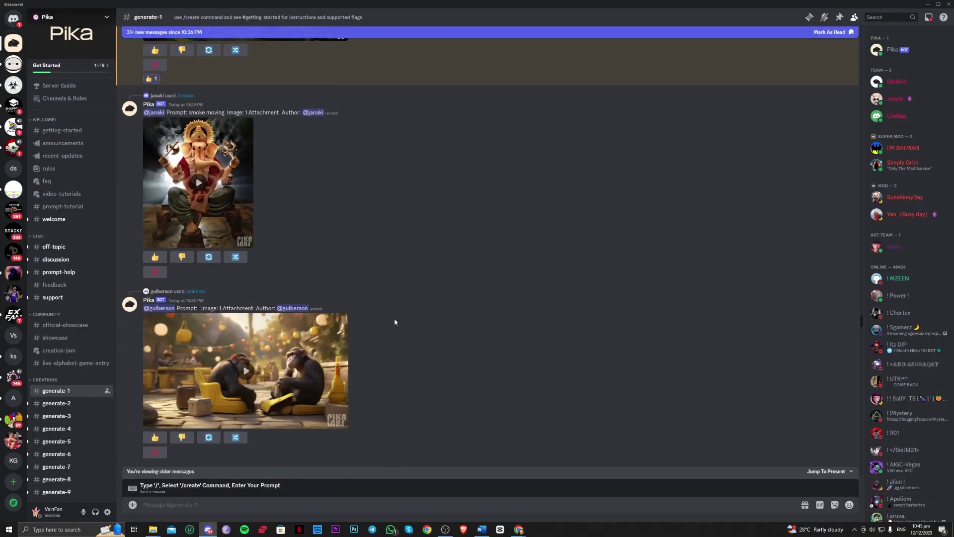
pyautogui.scroll(-10, 418, 270)
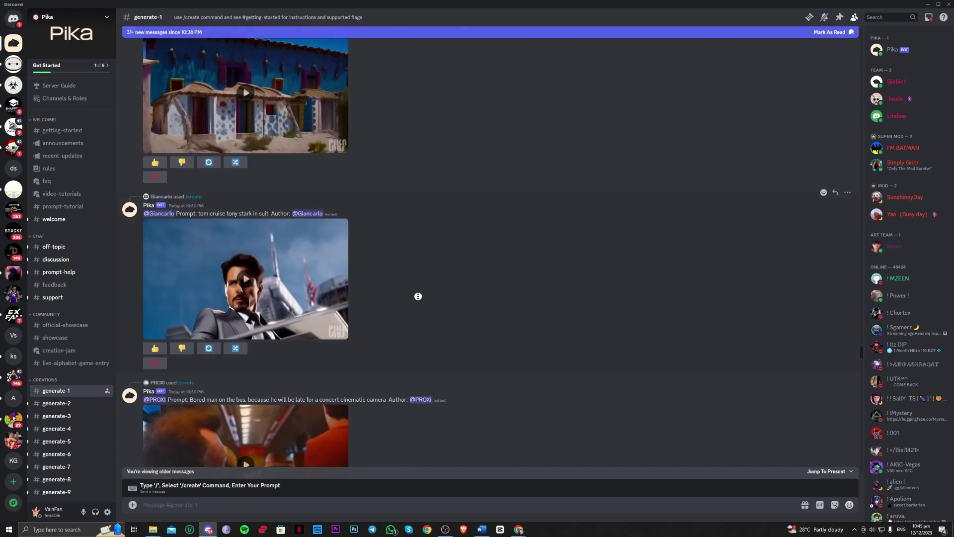
pyautogui.scroll(9, 433, 156)
pyautogui.scroll(-12, 448, 282)
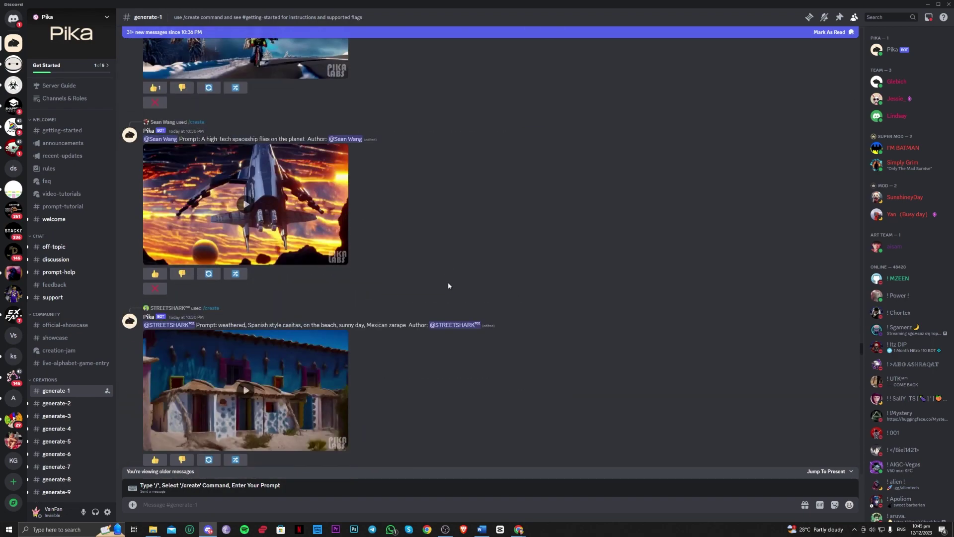
pyautogui.scroll(-7, 461, 361)
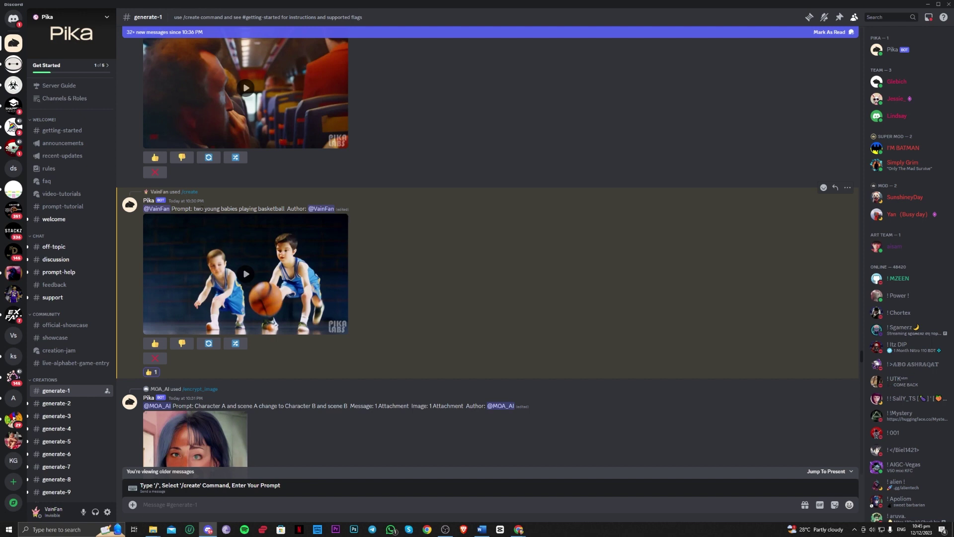
pyautogui.click(249, 282)
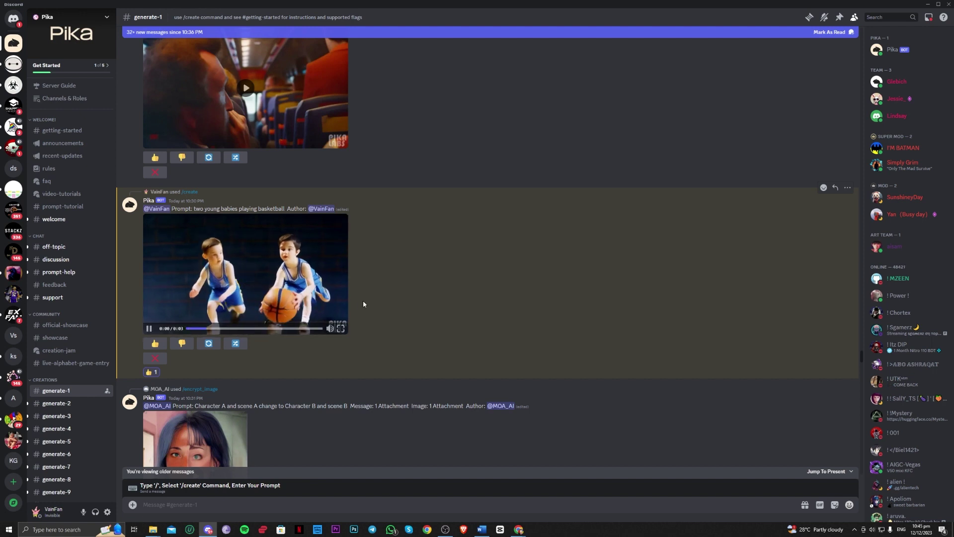
pyautogui.click(341, 326)
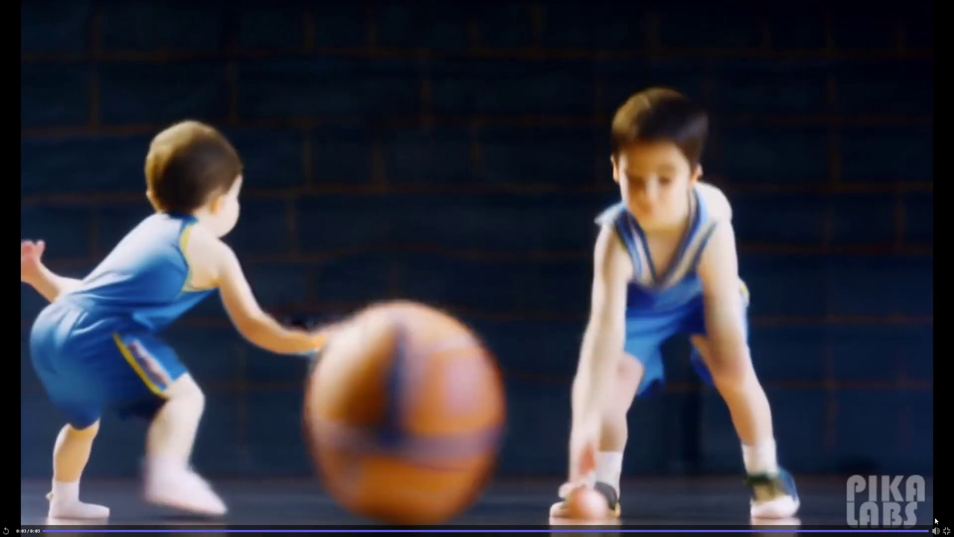
pyautogui.click(945, 529)
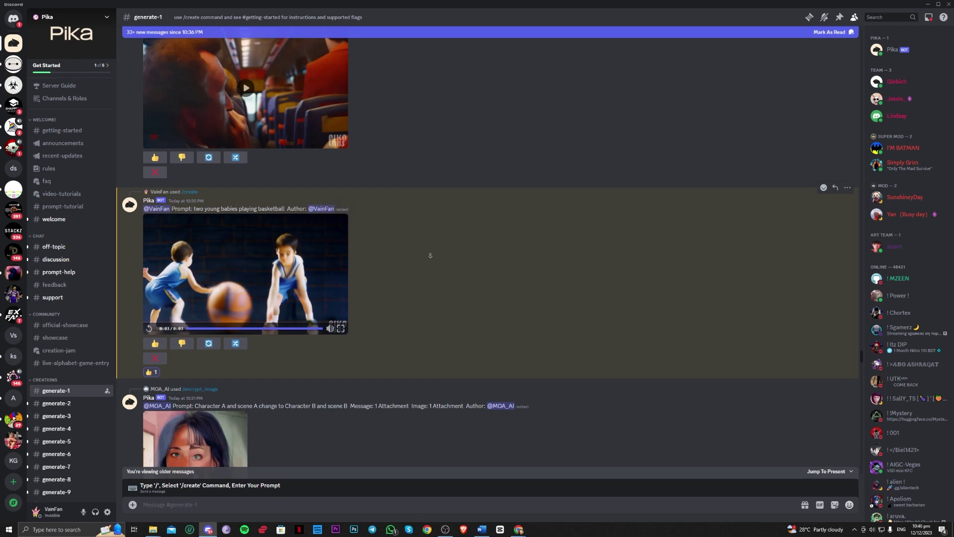
# Step: Start a /create command in generate-1, dismissing the Internet Download Manager warning, and enter "subject" as the prompt
pyautogui.scroll(-1, 358, 228)
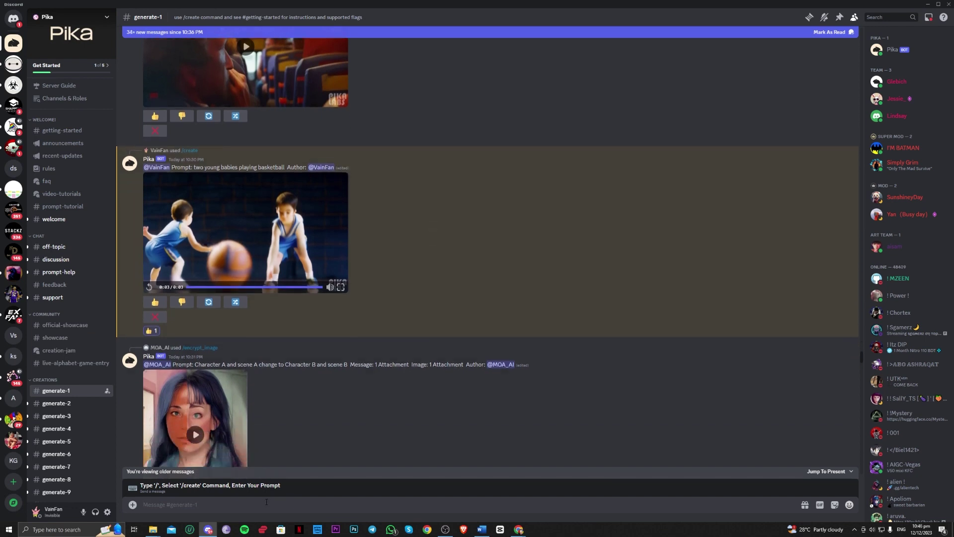
pyautogui.write('/')
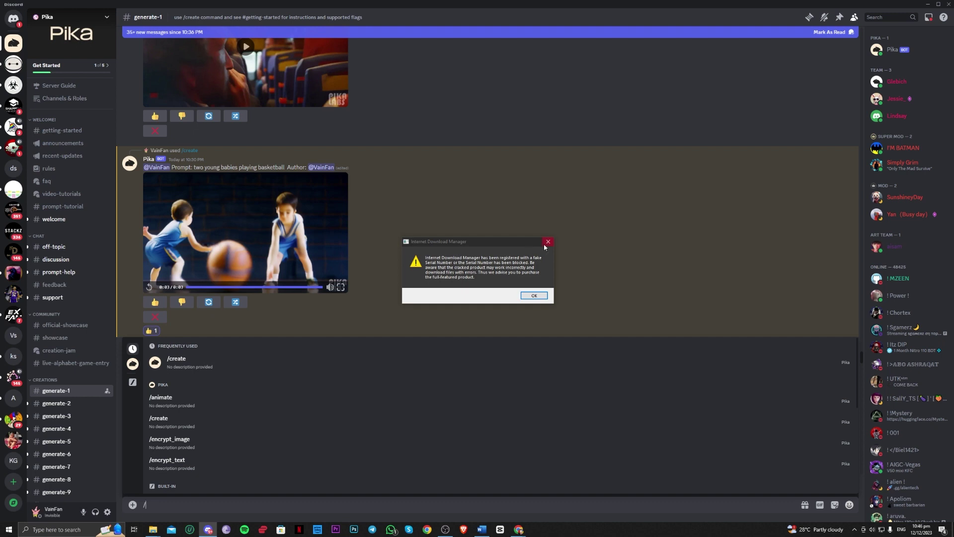
pyautogui.click(545, 245)
pyautogui.click(228, 364)
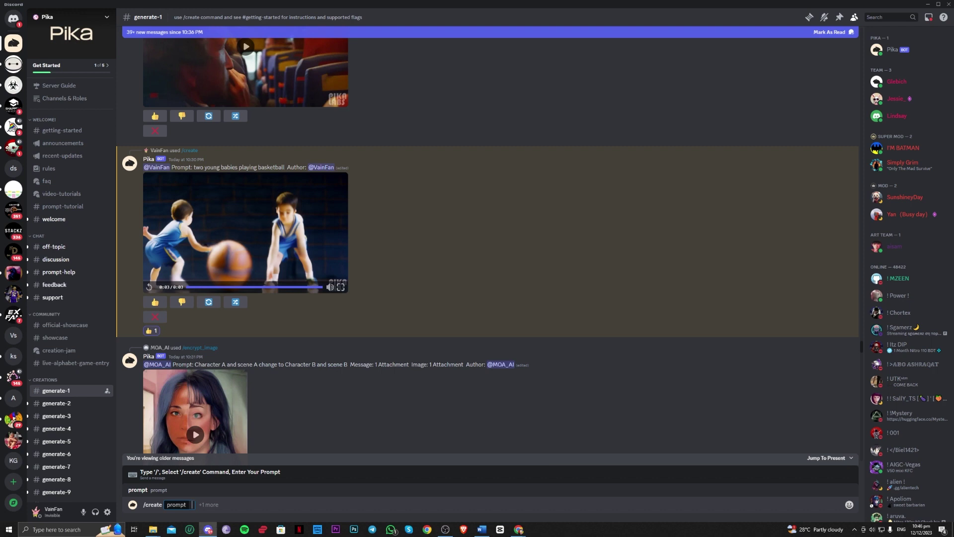
pyautogui.click(215, 505)
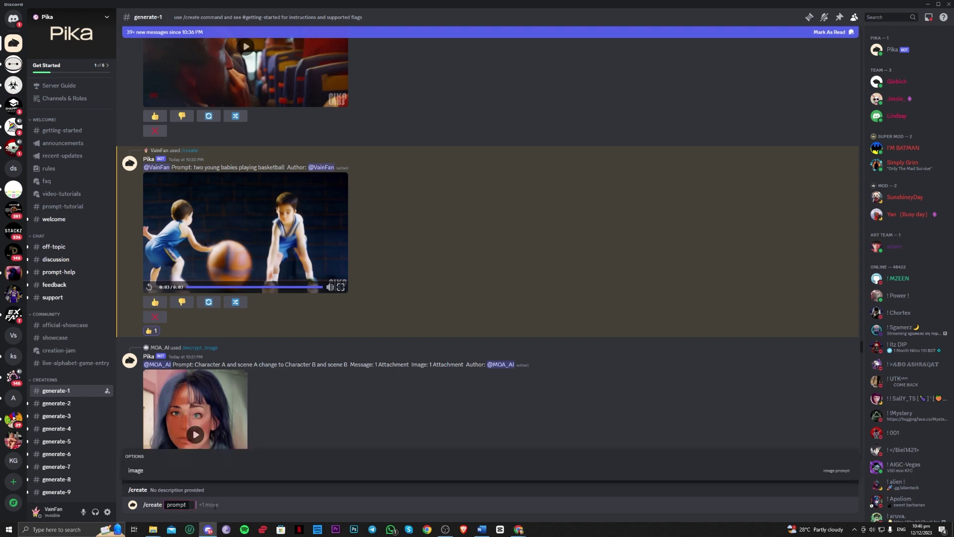
pyautogui.click(199, 507)
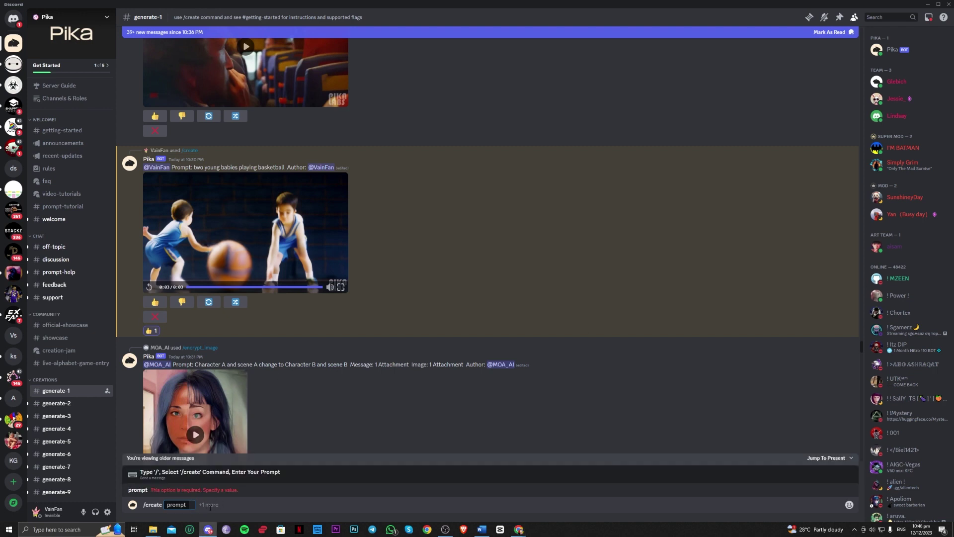
pyautogui.write('subject')
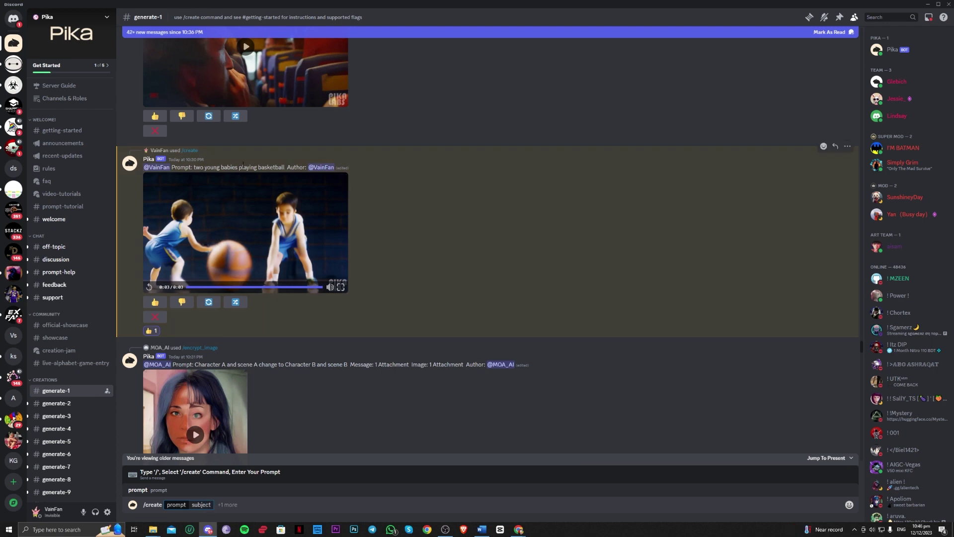
# Step: Highlight "playing basketball" in the babies prompt, and add the outline "scene shot description, style, aspect ratio" after "subject" in the command
pyautogui.moveTo(239, 167); pyautogui.dragTo(286, 168)
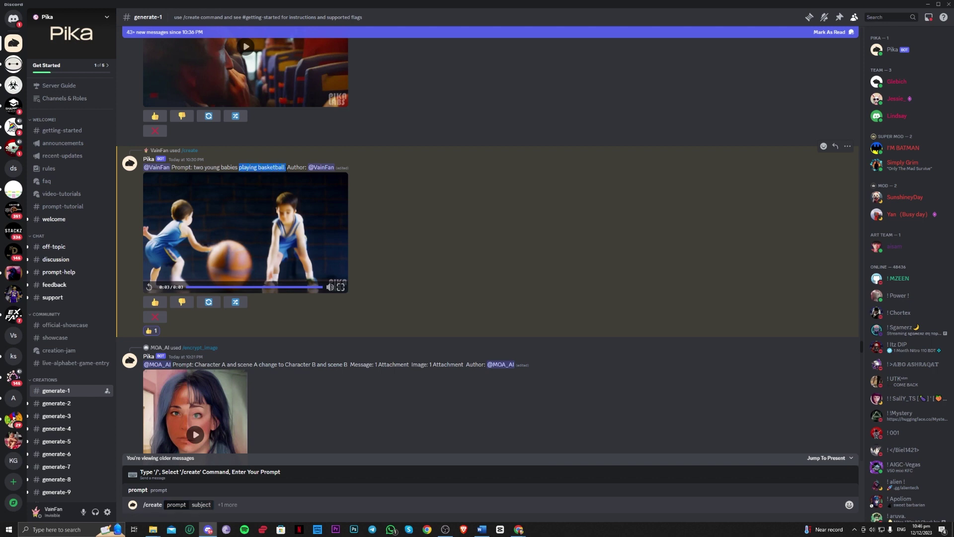
pyautogui.click(219, 506)
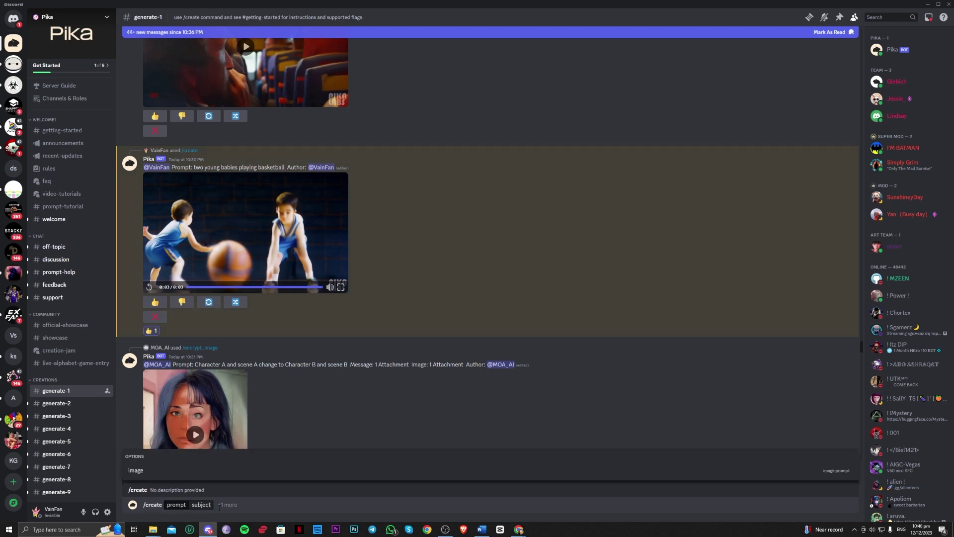
pyautogui.write('scene s')
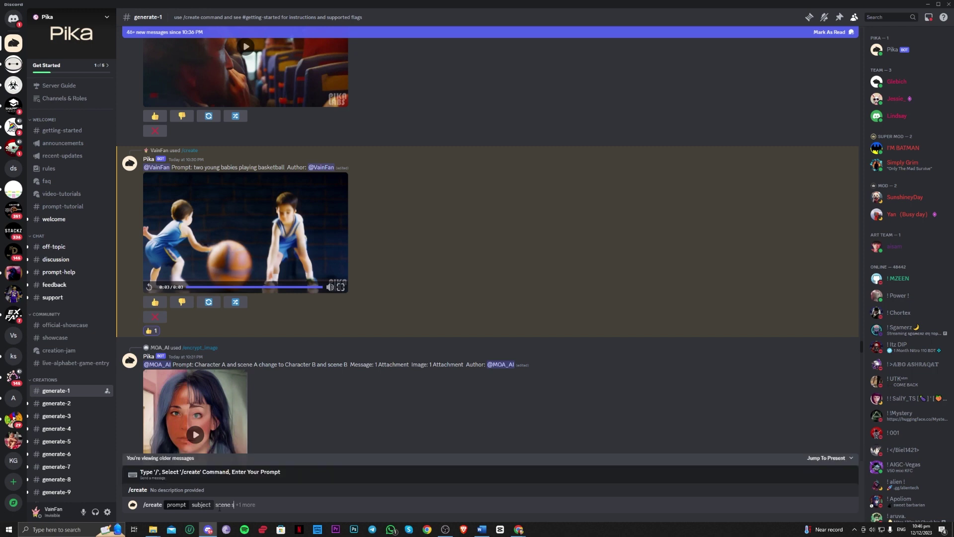
pyautogui.write('hort d')
pyautogui.press('BackSpace')
pyautogui.press('BackSpace')
pyautogui.press('BackSpace')
pyautogui.write('t description')
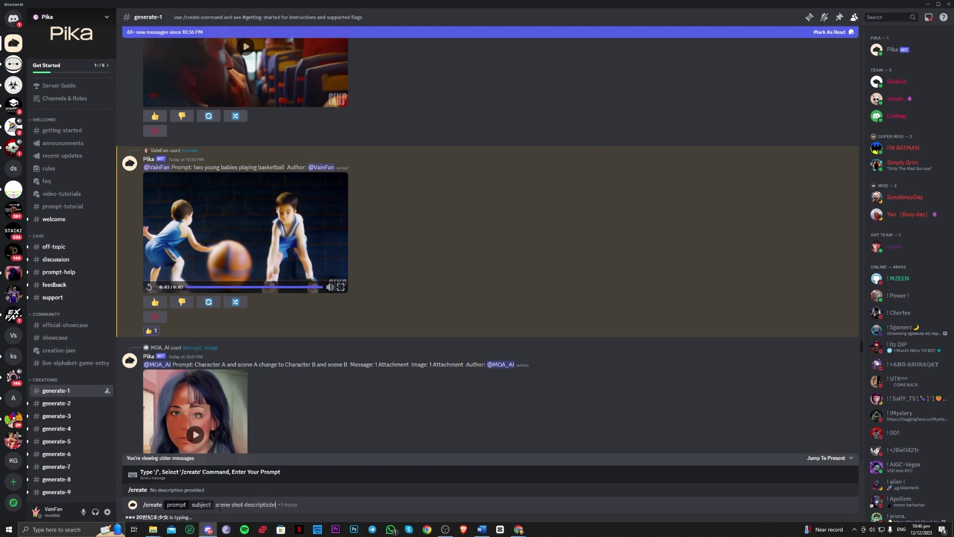
pyautogui.write(',')
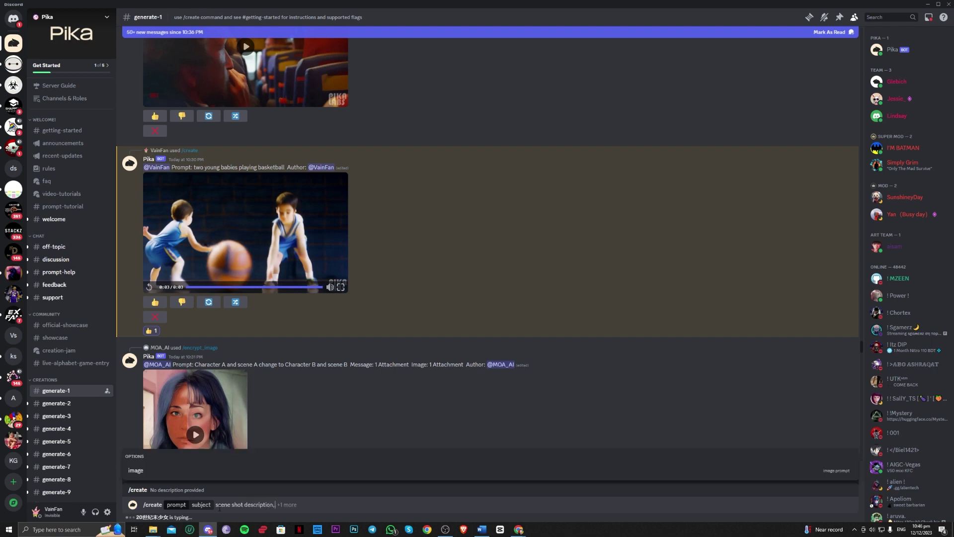
pyautogui.write(' style')
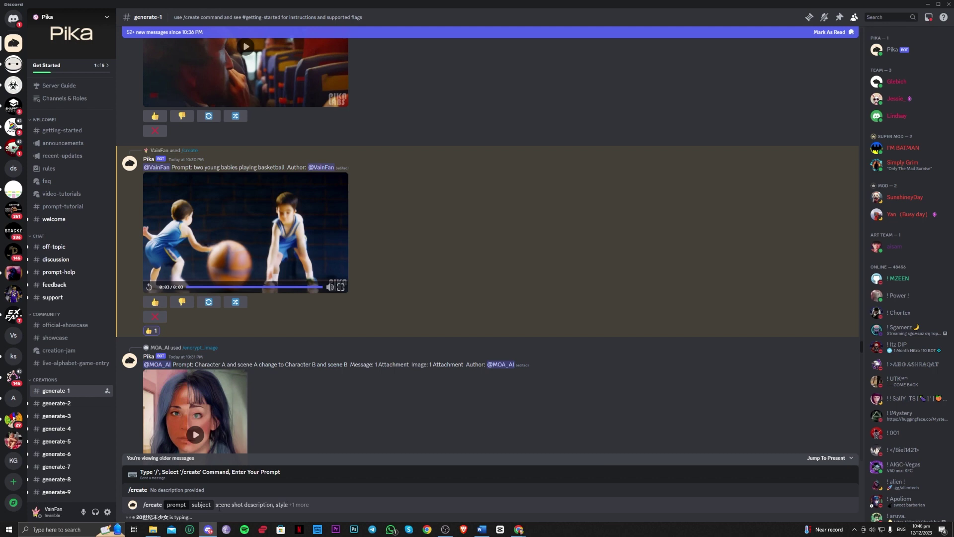
pyautogui.write(', aspect ratio')
# Step: Delete the outline text that follows "subject" in the /create command
pyautogui.press('BackSpace')
pyautogui.press('BackSpace')
pyautogui.press('BackSpace')
pyautogui.press('BackSpace')
pyautogui.press('BackSpace')
pyautogui.press('BackSpace')
pyautogui.press('BackSpace')
pyautogui.press('BackSpace')
pyautogui.press('BackSpace')
pyautogui.press('BackSpace')
pyautogui.press('BackSpace')
pyautogui.press('BackSpace')
pyautogui.press('BackSpace')
pyautogui.press('BackSpace')
pyautogui.press('BackSpace')
pyautogui.press('BackSpace')
pyautogui.press('BackSpace')
pyautogui.press('BackSpace')
pyautogui.press('BackSpace')
pyautogui.press('BackSpace')
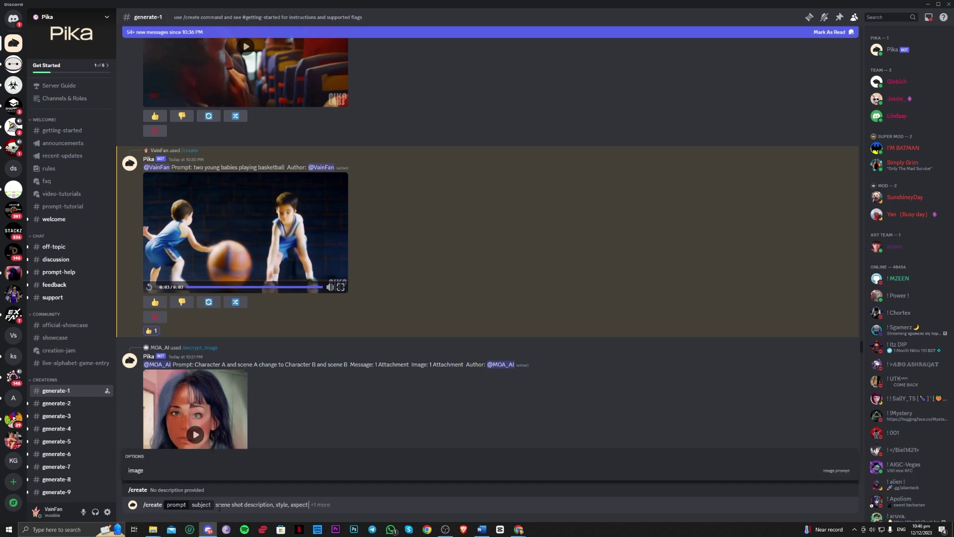
pyautogui.press('BackSpace')
pyautogui.press('BackSpace')
pyautogui.press('BackSpace')
pyautogui.press('BackSpace')
pyautogui.press('BackSpace')
pyautogui.press('BackSpace')
pyautogui.press('BackSpace')
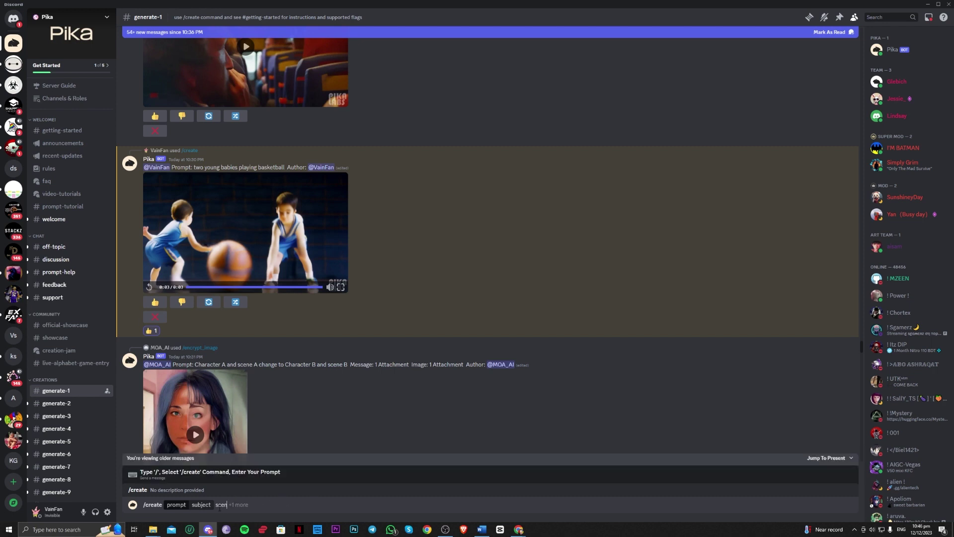
pyautogui.press('BackSpace')
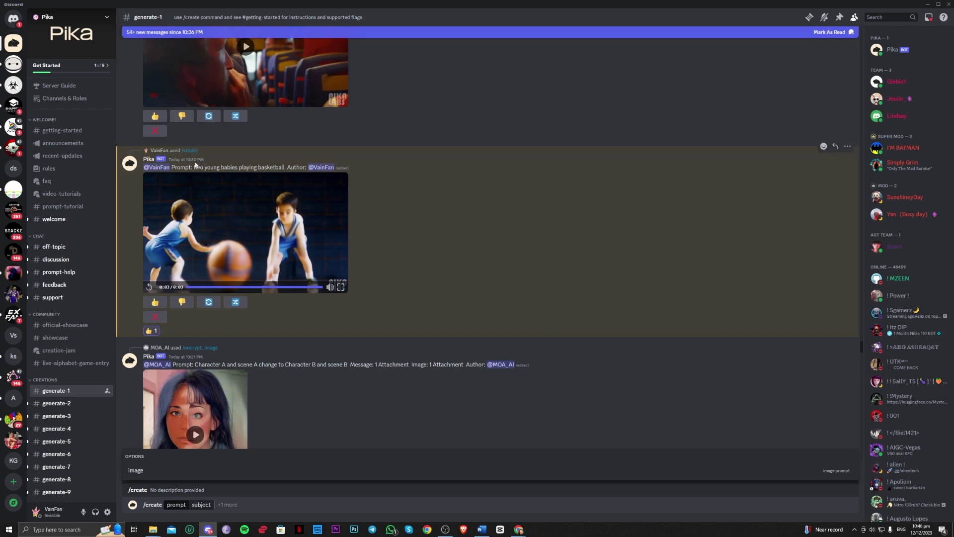
# Step: Add the scene text "spiderman and batman fighting underwater" after "subject" in the /create command
pyautogui.write('spiderman')
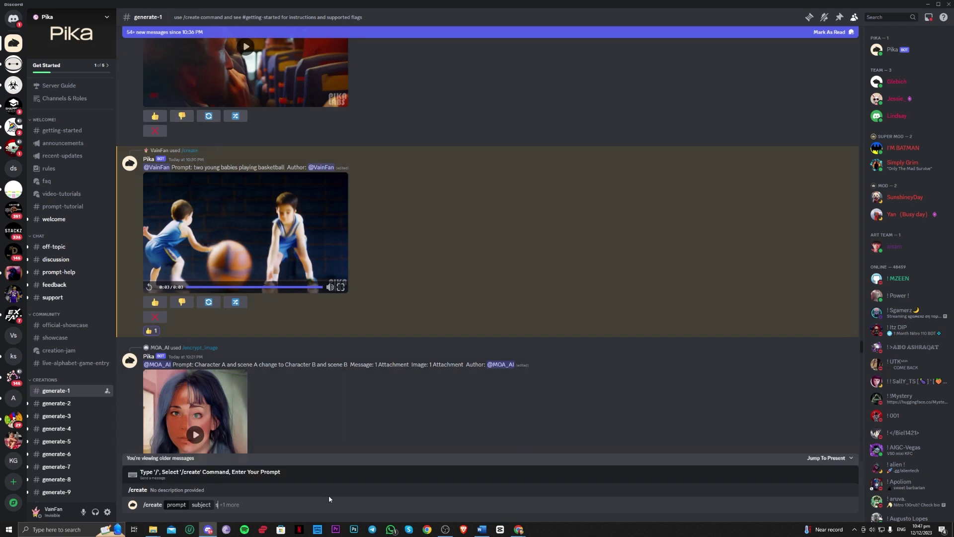
pyautogui.write(' and')
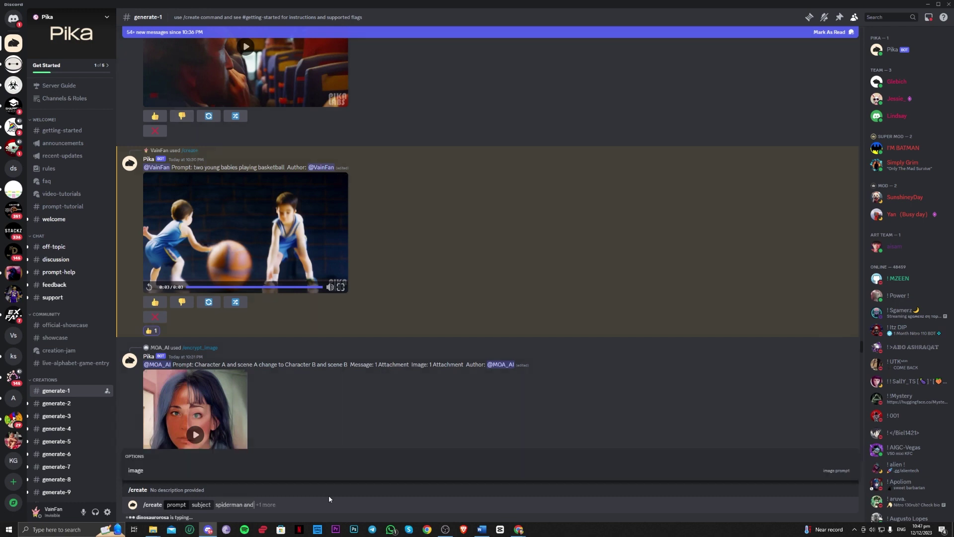
pyautogui.write(' batman fighting')
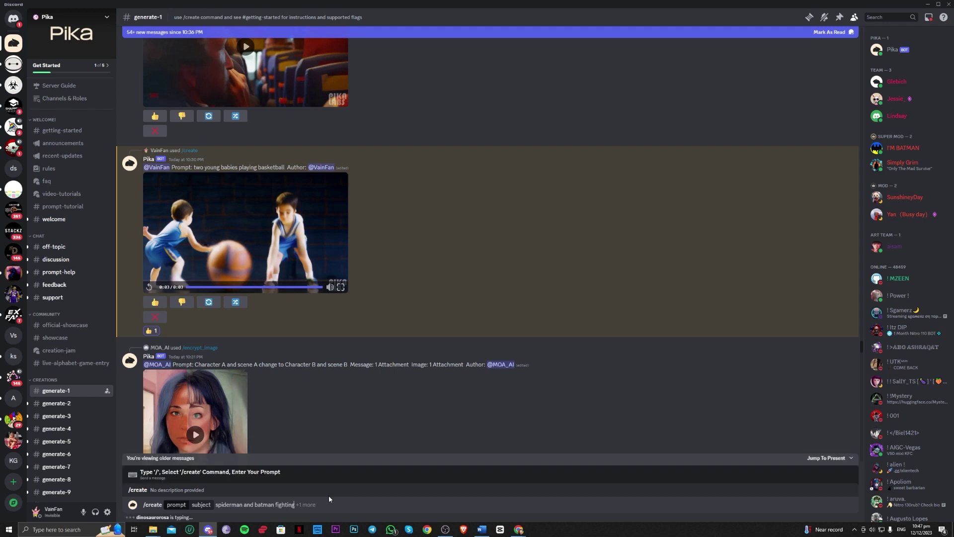
pyautogui.write(' in')
pyautogui.press('BackSpace')
pyautogui.press('BackSpace')
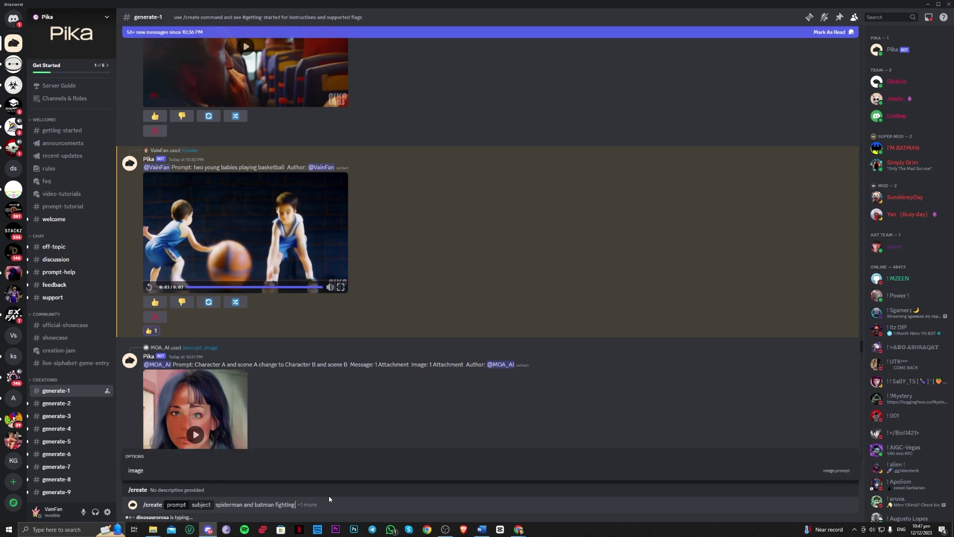
pyautogui.write('underwater')
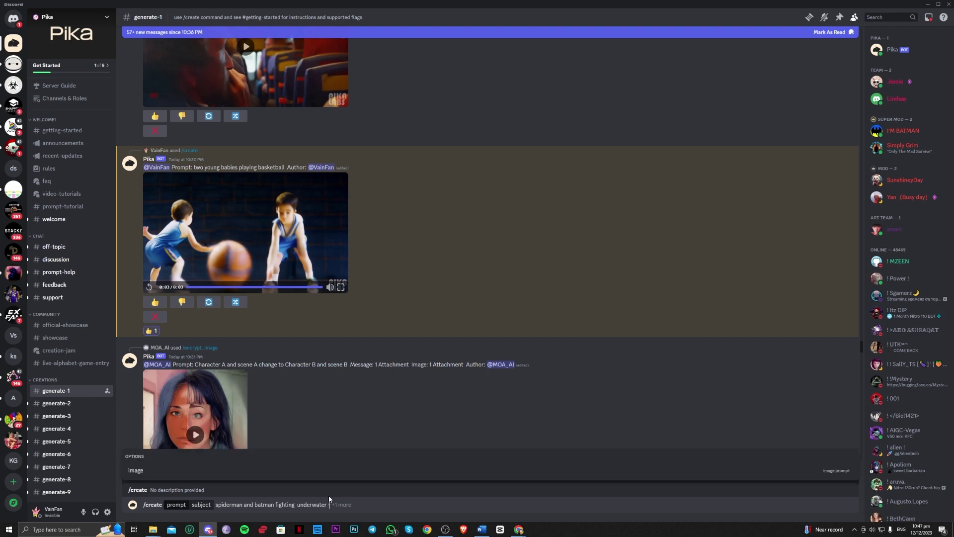
# Step: Append the options "-closeup -cinematic -ar 16:9" to the Spiderman and Batman scene text
pyautogui.write(' -closeup')
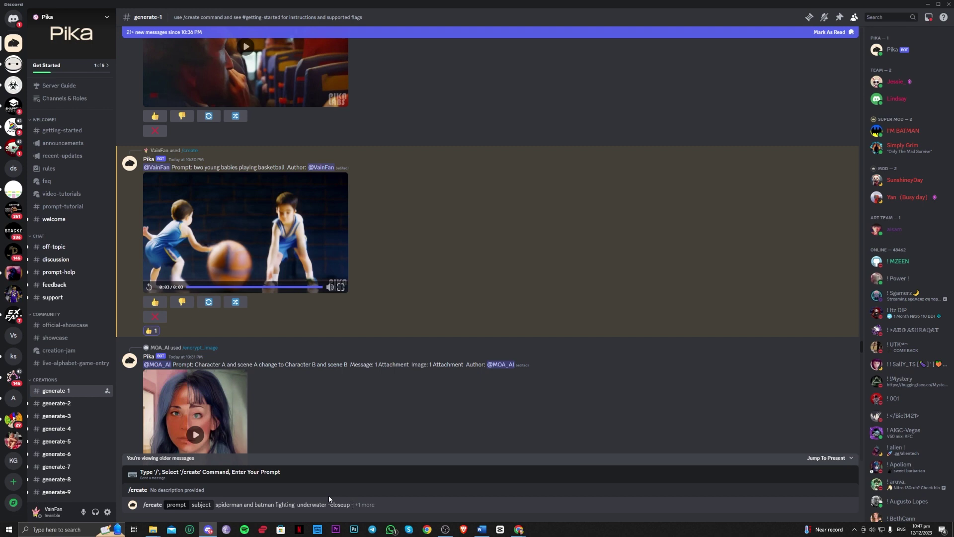
pyautogui.write('-cinematic')
pyautogui.write('ar')
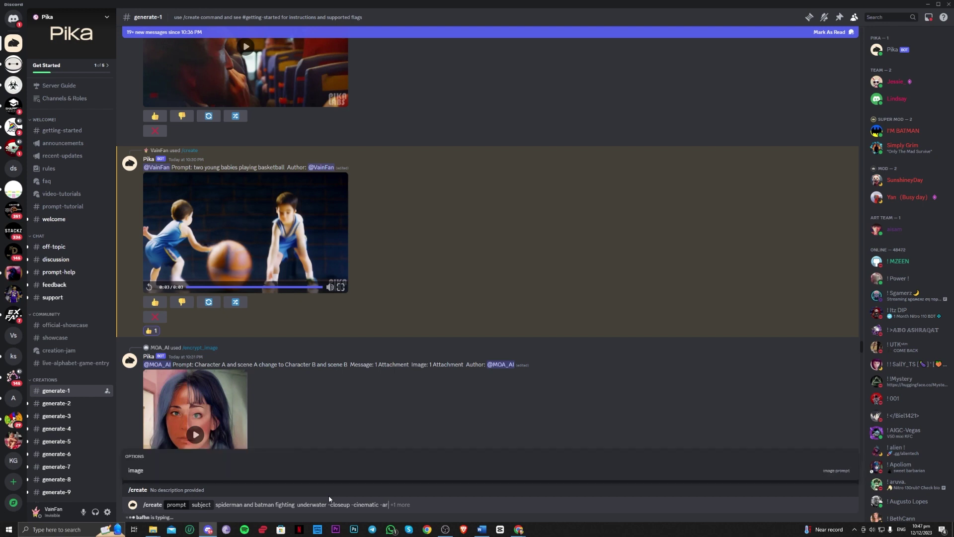
pyautogui.write(' 16:9')
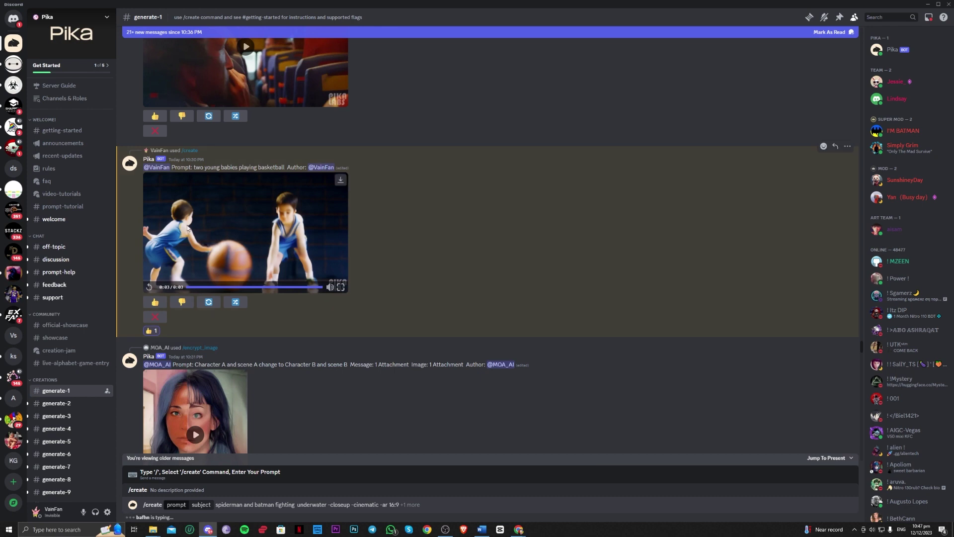
# Step: Change the aspect ratio option in the /create command to 9:16
pyautogui.press('BackSpace')
pyautogui.press('BackSpace')
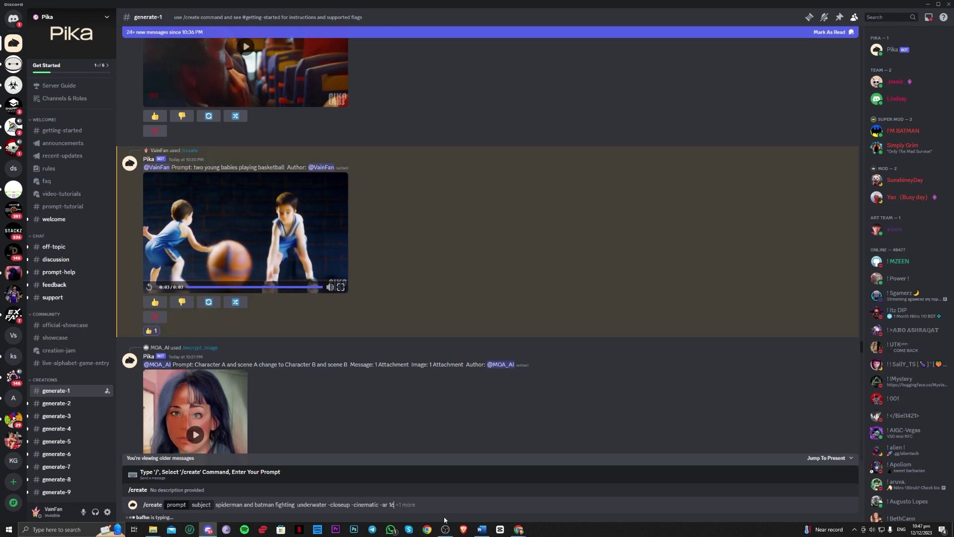
pyautogui.write(':')
pyautogui.press('BackSpace')
pyautogui.press('BackSpace')
pyautogui.press('BackSpace')
pyautogui.write('9:')
# Step: Browse the other users' example prompts, highlight the command's closing options, and submit the /create command
pyautogui.scroll(-5, 441, 307)
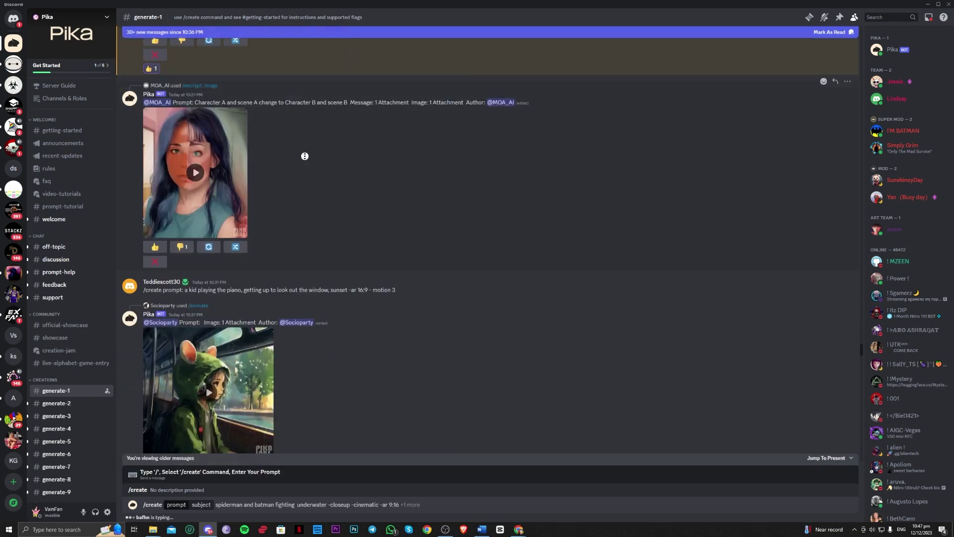
pyautogui.scroll(-4, 311, 189)
pyautogui.scroll(-4, 372, 234)
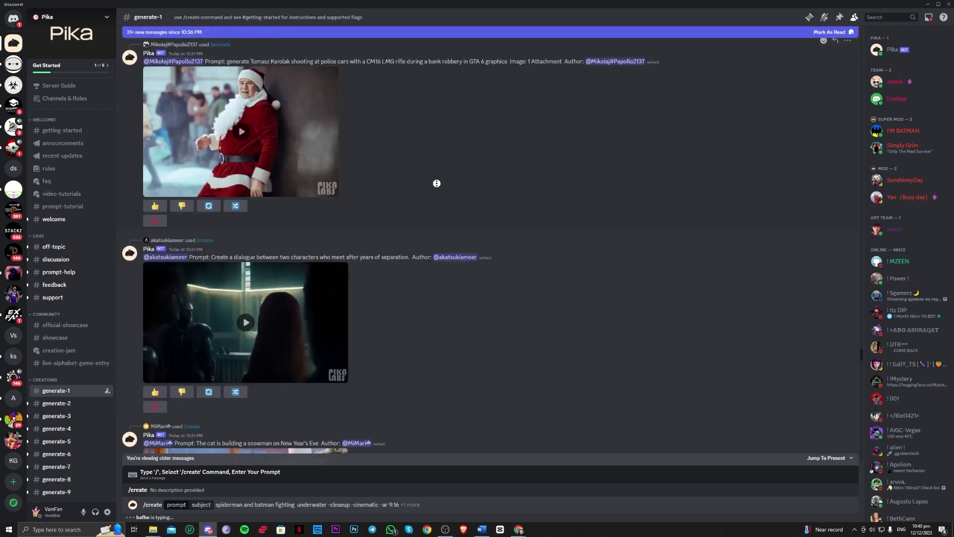
pyautogui.scroll(-3, 437, 236)
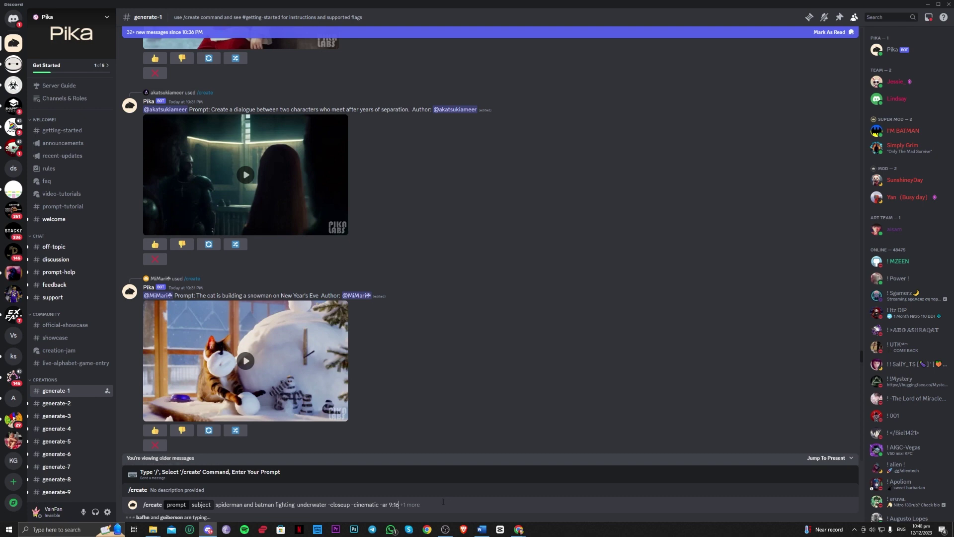
pyautogui.moveTo(399, 504); pyautogui.dragTo(348, 504)
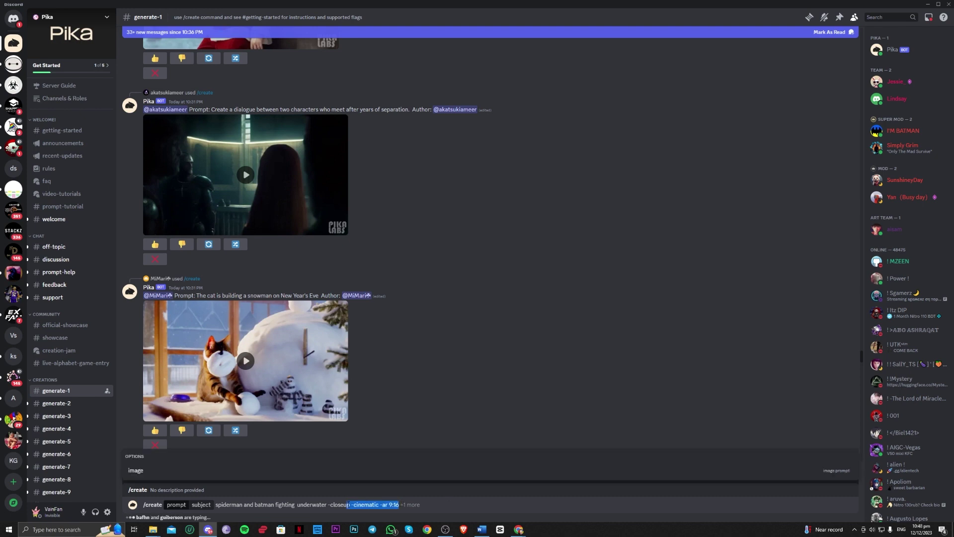
pyautogui.click(408, 503)
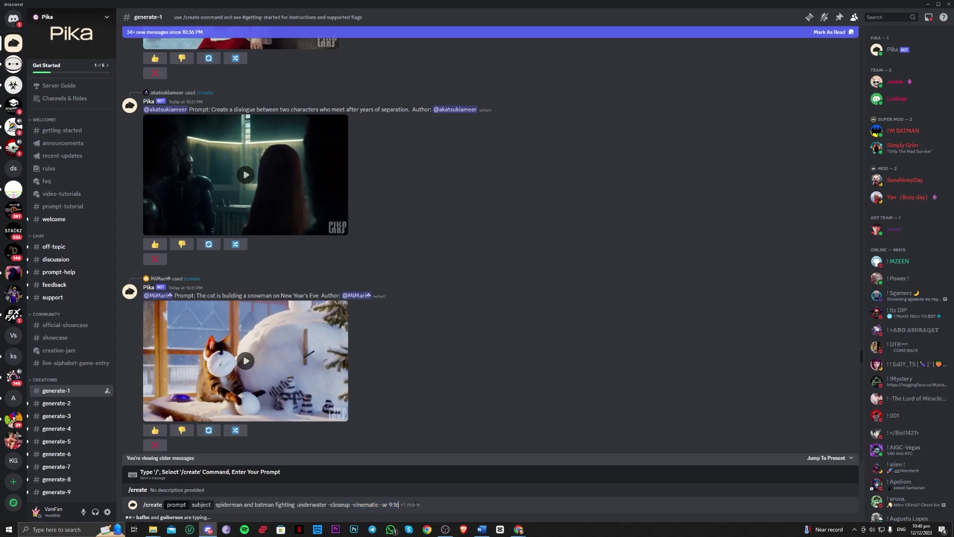
pyautogui.press('Return')
# Step: Go to the newest messages in generate-1 and regenerate the video made from the prompt "subject"
pyautogui.scroll(-5, 428, 373)
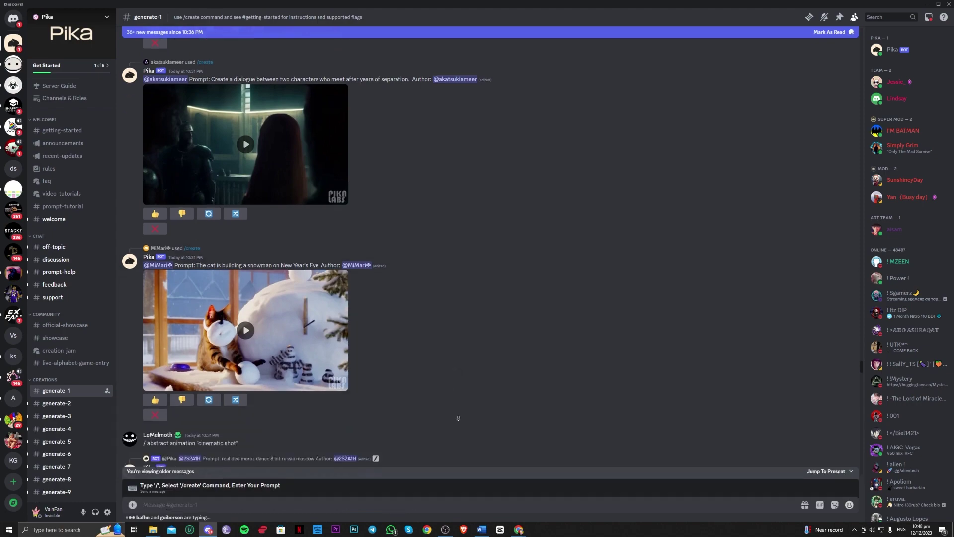
pyautogui.scroll(-20, 464, 393)
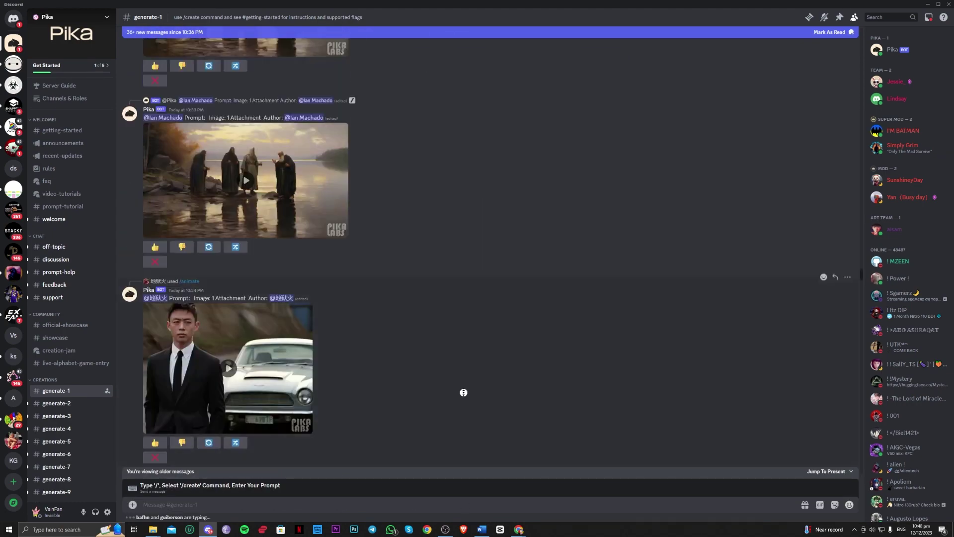
pyautogui.scroll(-5, 464, 393)
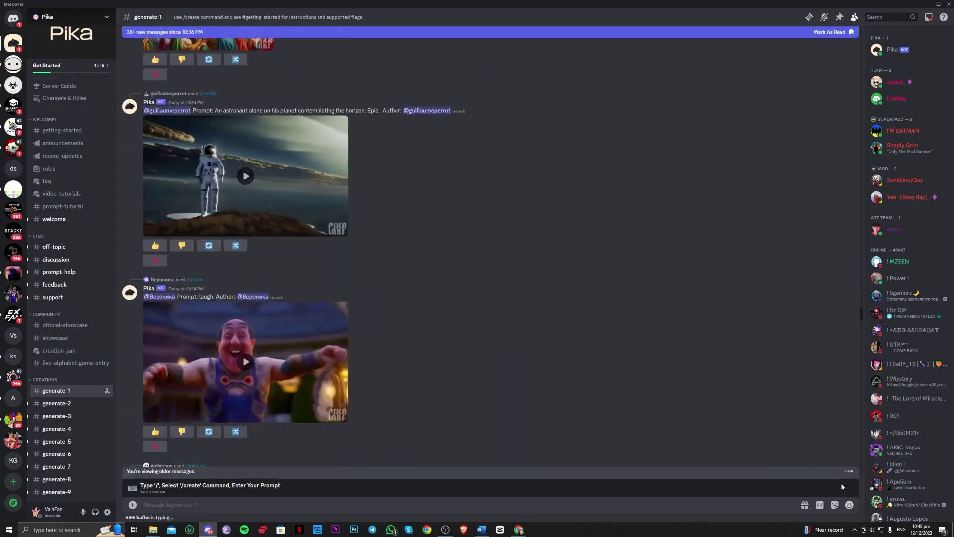
pyautogui.click(819, 472)
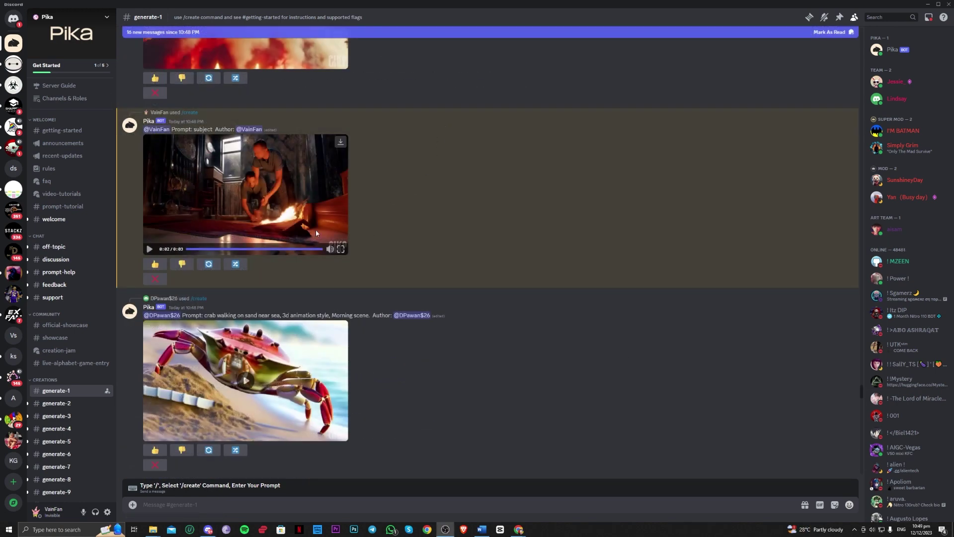
pyautogui.click(210, 267)
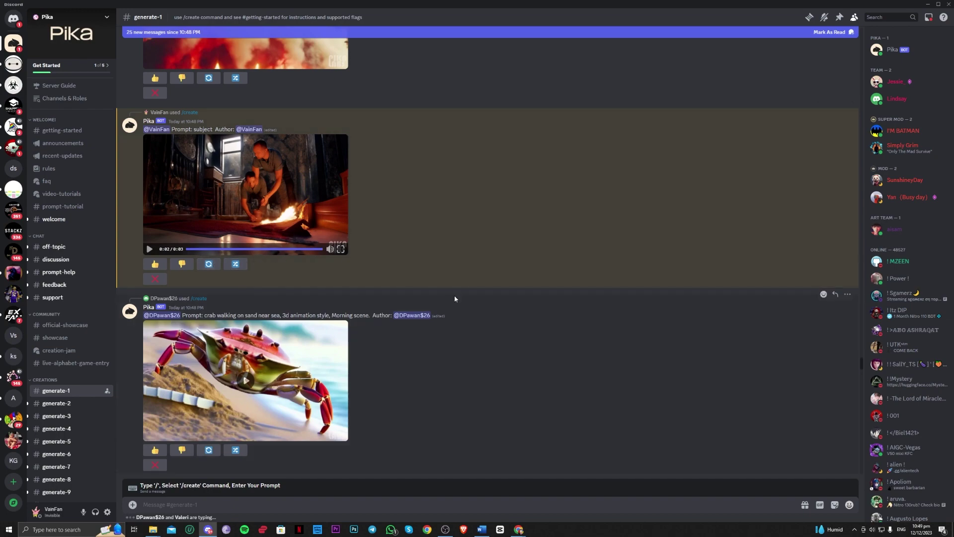
pyautogui.scroll(-1, 491, 478)
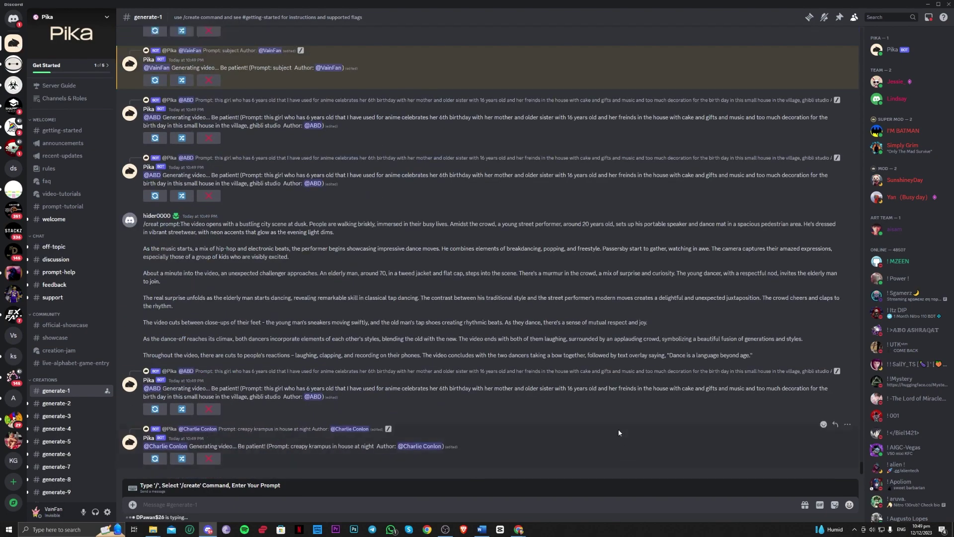
# Step: Open the new-prompt form for the first "subject" video in generate-1 and dismiss it without submitting
pyautogui.scroll(3, 422, 323)
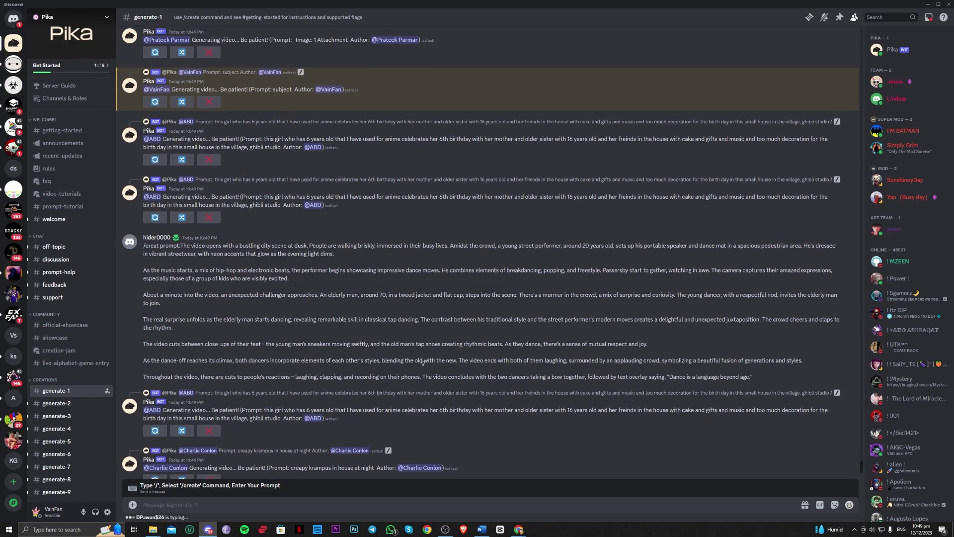
pyautogui.scroll(15, 409, 230)
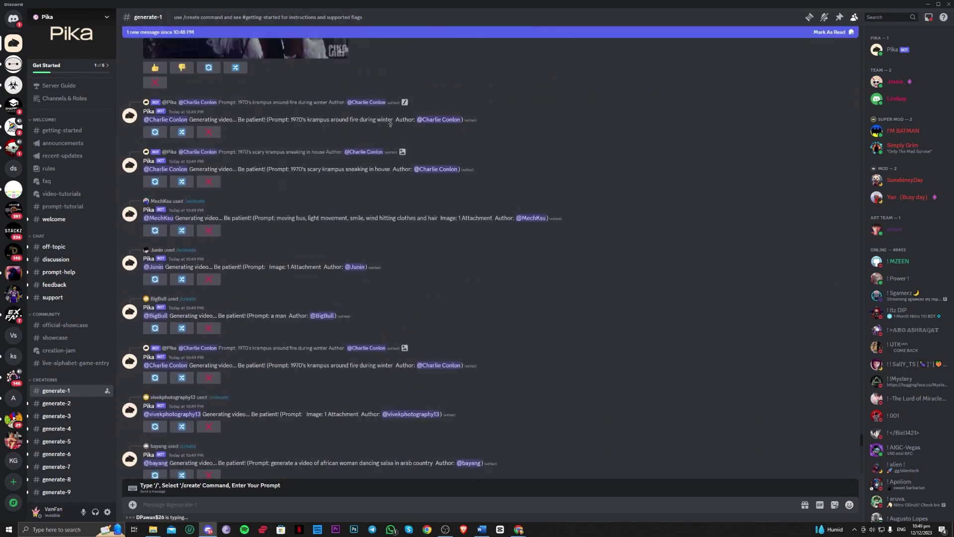
pyautogui.scroll(15, 388, 97)
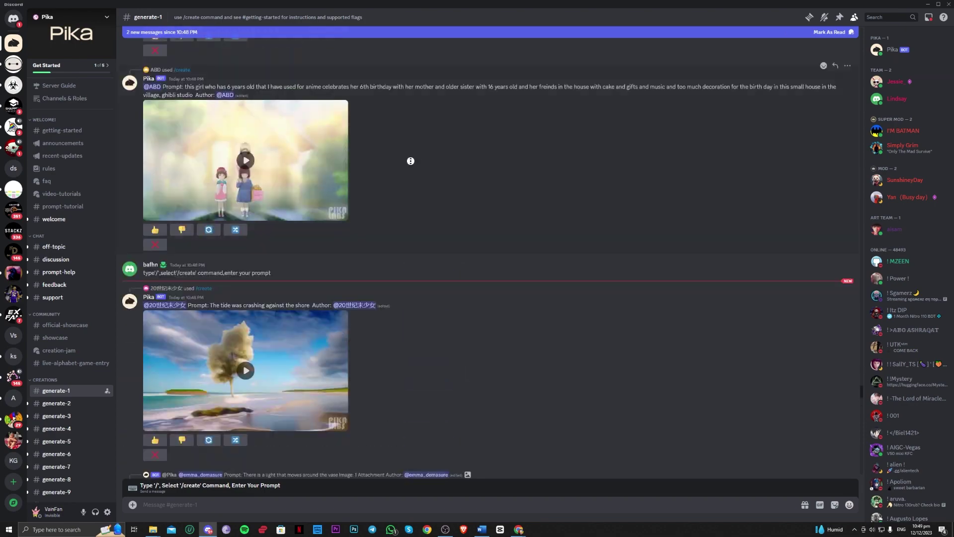
pyautogui.scroll(10, 404, 102)
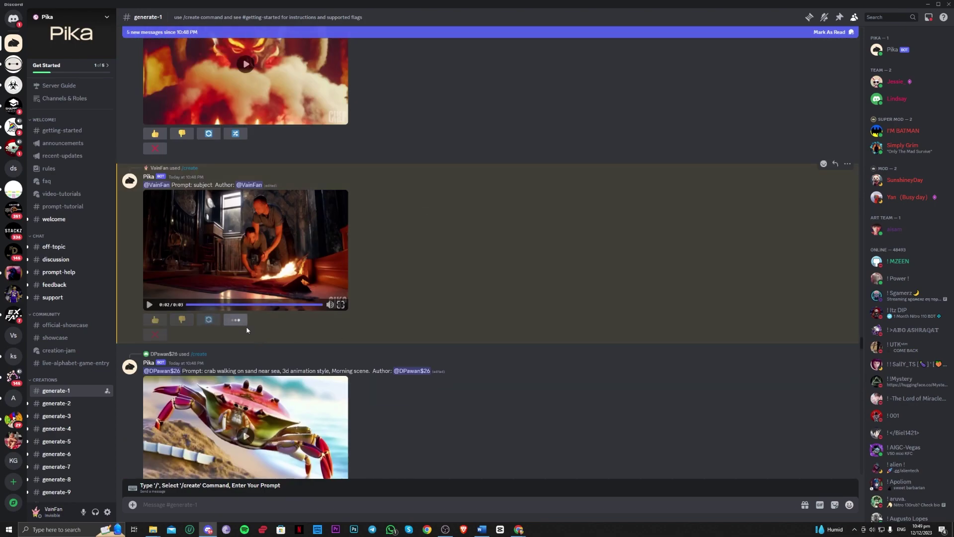
pyautogui.click(237, 320)
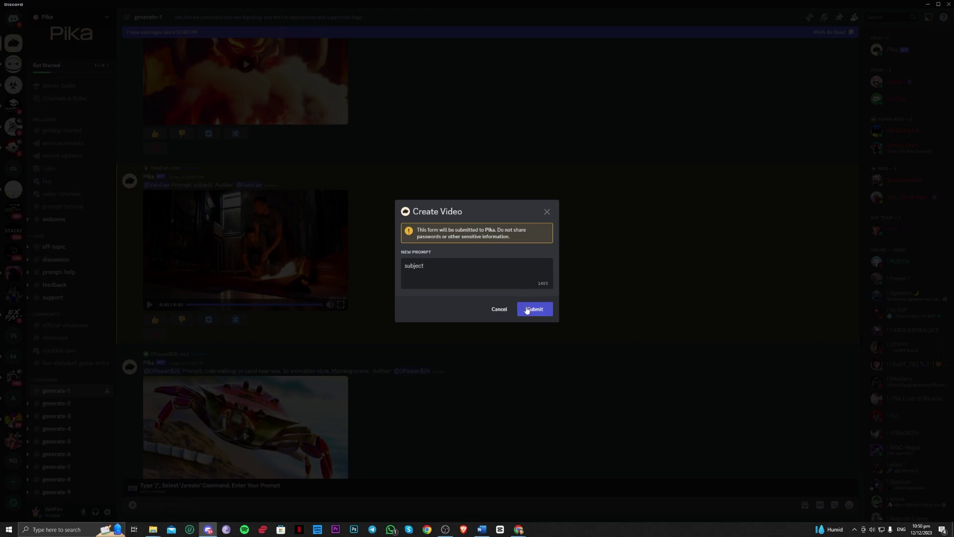
pyautogui.click(546, 213)
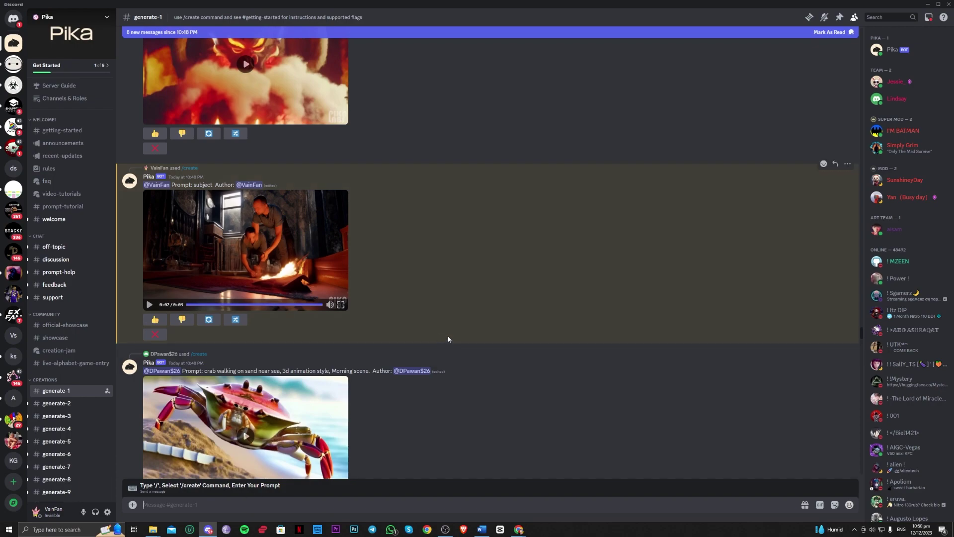
# Step: Check the progress of the regenerated "subject" video among the recent generate-1 messages
pyautogui.scroll(-15, 457, 435)
pyautogui.scroll(3, 473, 380)
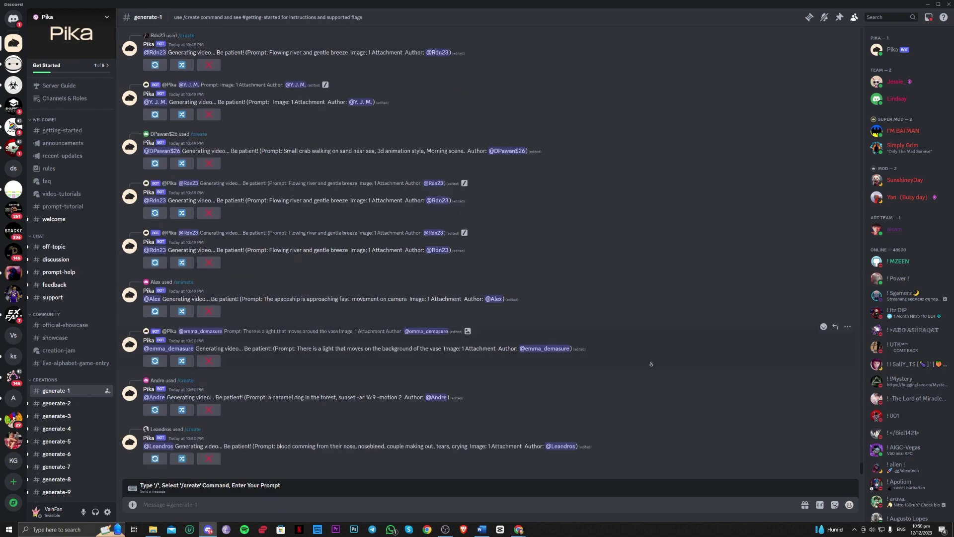
pyautogui.scroll(10, 595, 211)
pyautogui.scroll(3, 594, 211)
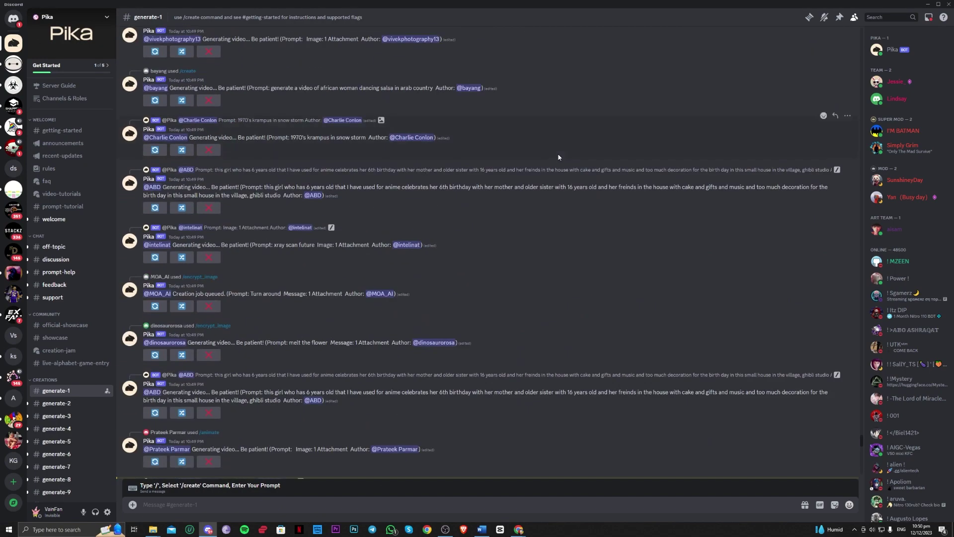
pyautogui.scroll(-2, 417, 315)
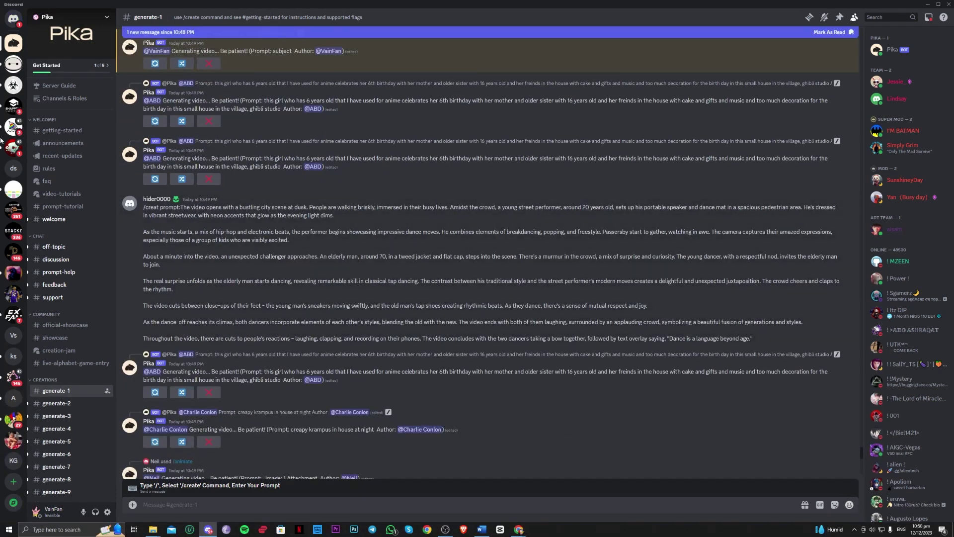
# Step: Switch to the Midjourney server, browse the newbies-105 images, and view the winter queen image enlarged
pyautogui.click(14, 127)
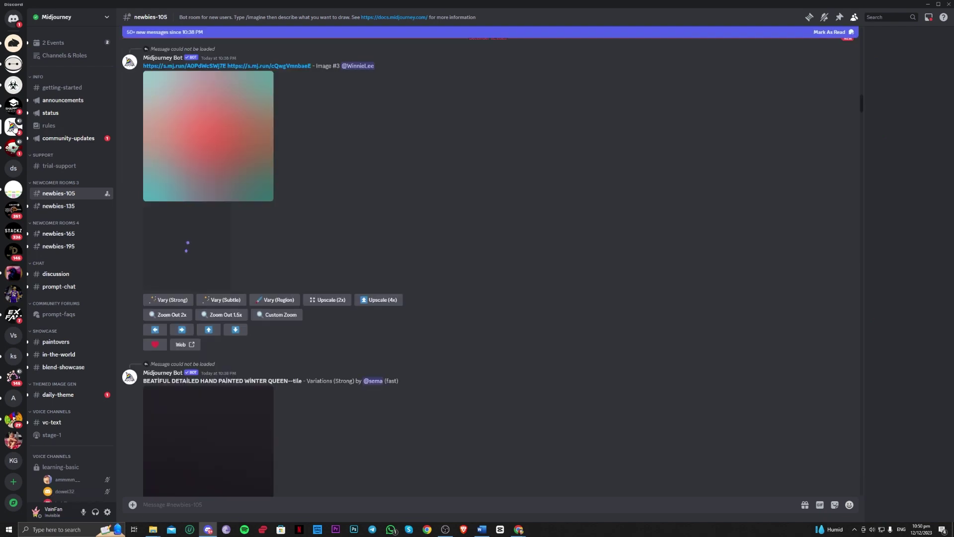
pyautogui.scroll(-8, 407, 239)
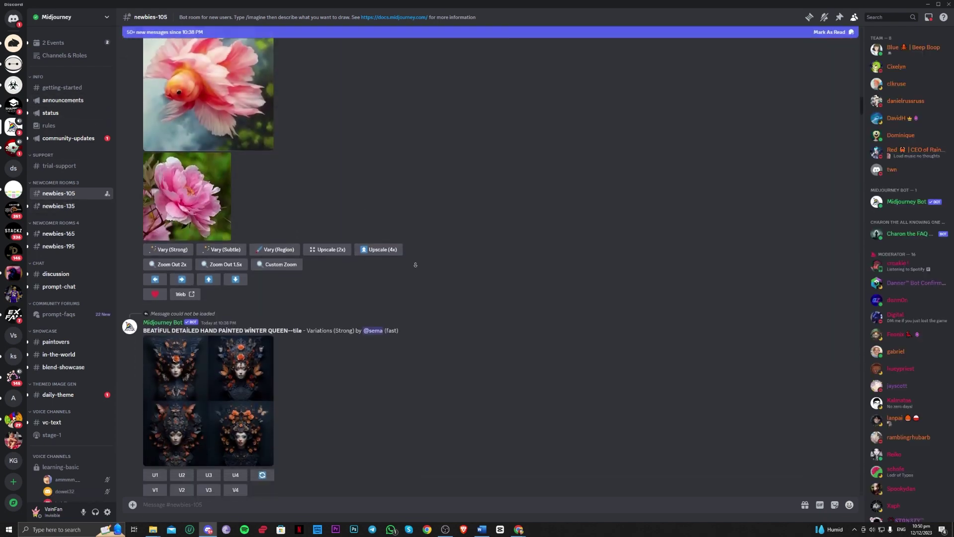
pyautogui.click(248, 213)
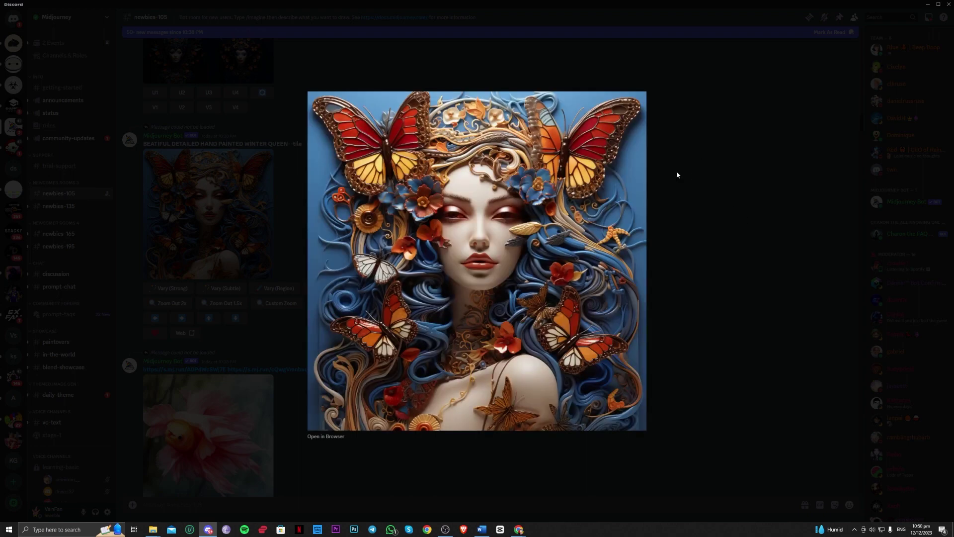
pyautogui.click(752, 223)
pyautogui.scroll(5, 374, 298)
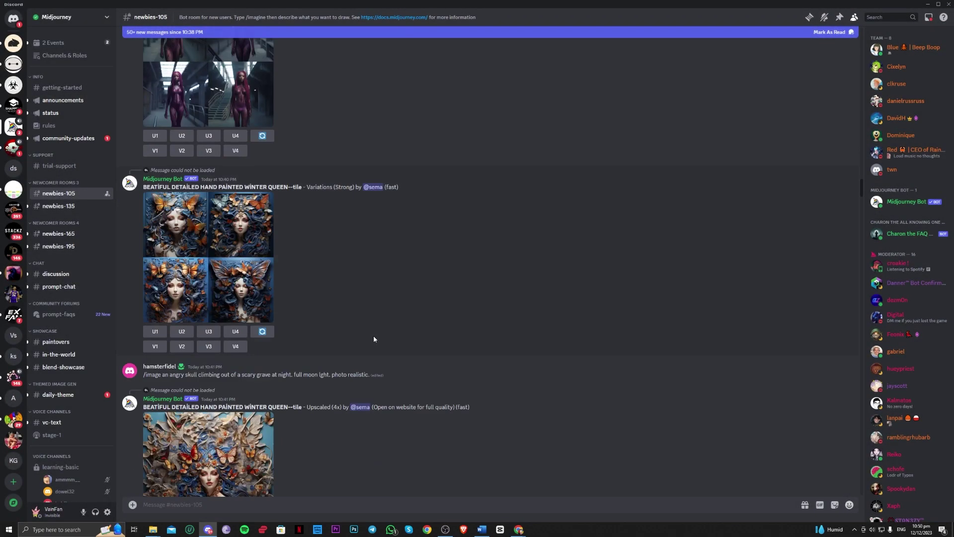
pyautogui.scroll(2, 374, 318)
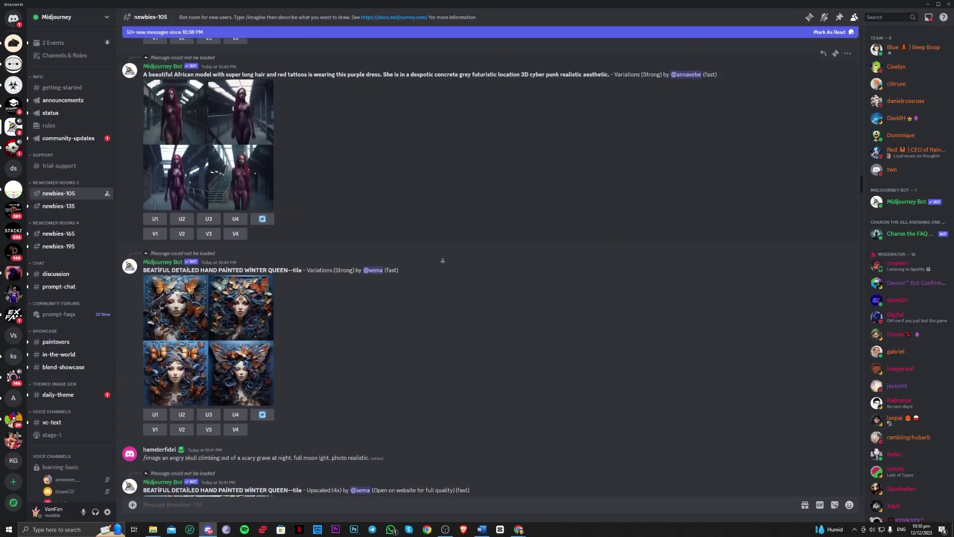
pyautogui.scroll(-5, 443, 279)
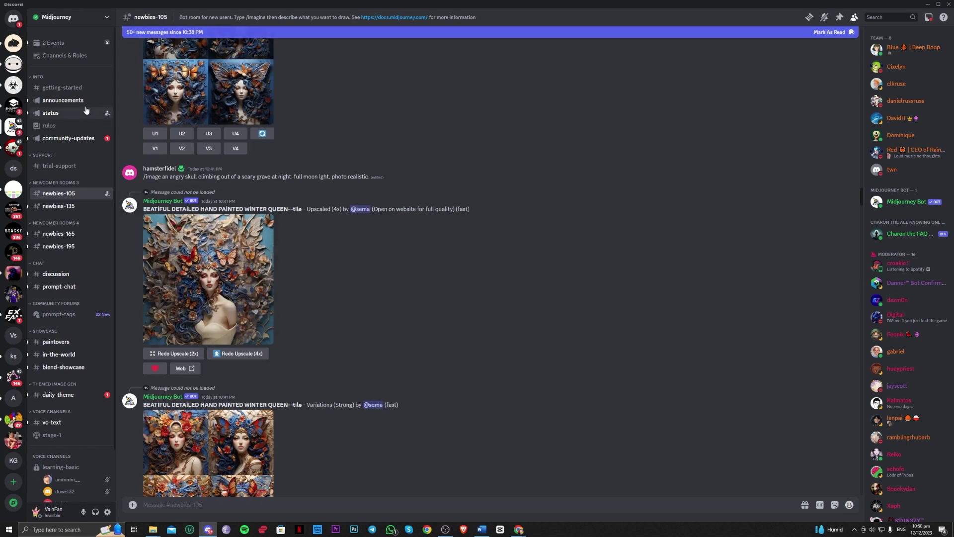
# Step: Return to the Pika server's generate-1 channel and look over the regenerated "subject" video
pyautogui.click(10, 43)
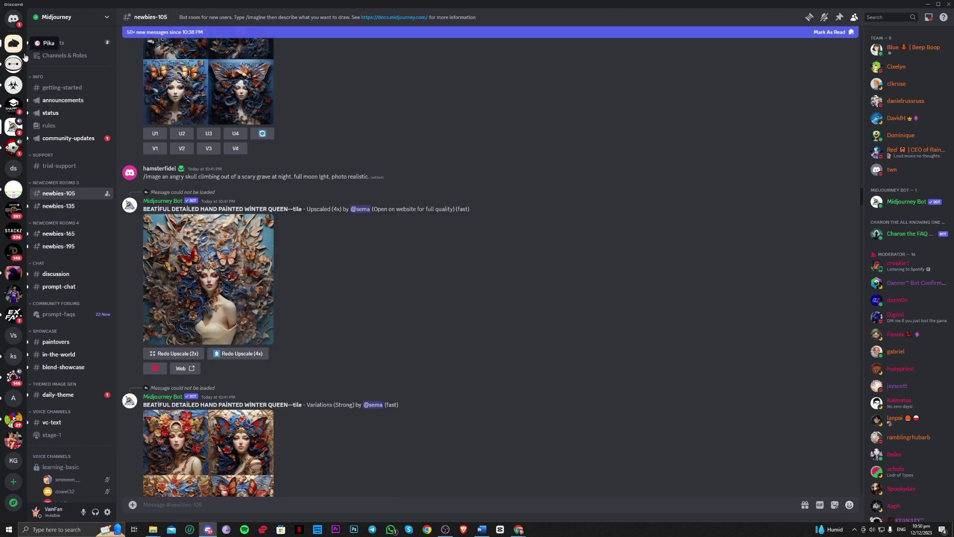
pyautogui.scroll(-3, 489, 339)
pyautogui.scroll(-15, 490, 340)
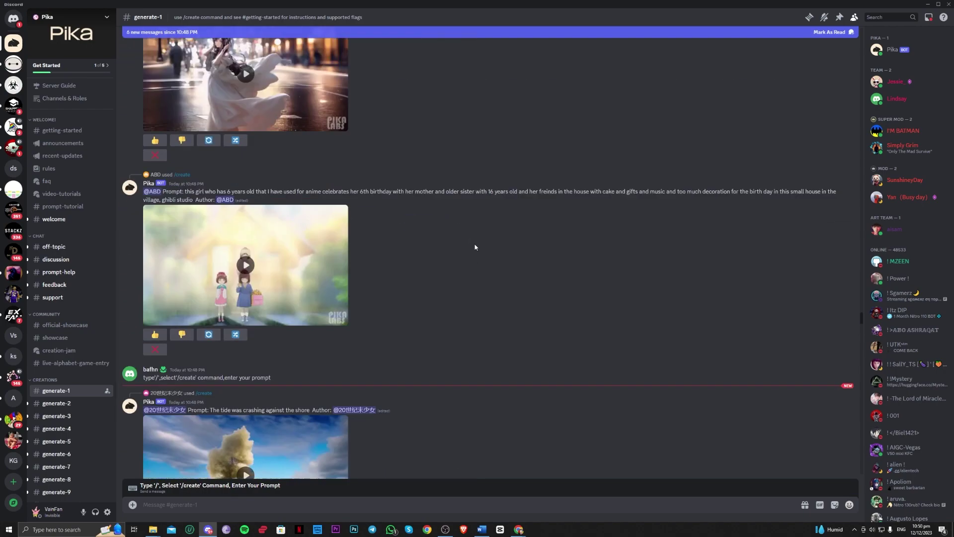
pyautogui.scroll(-15, 527, 423)
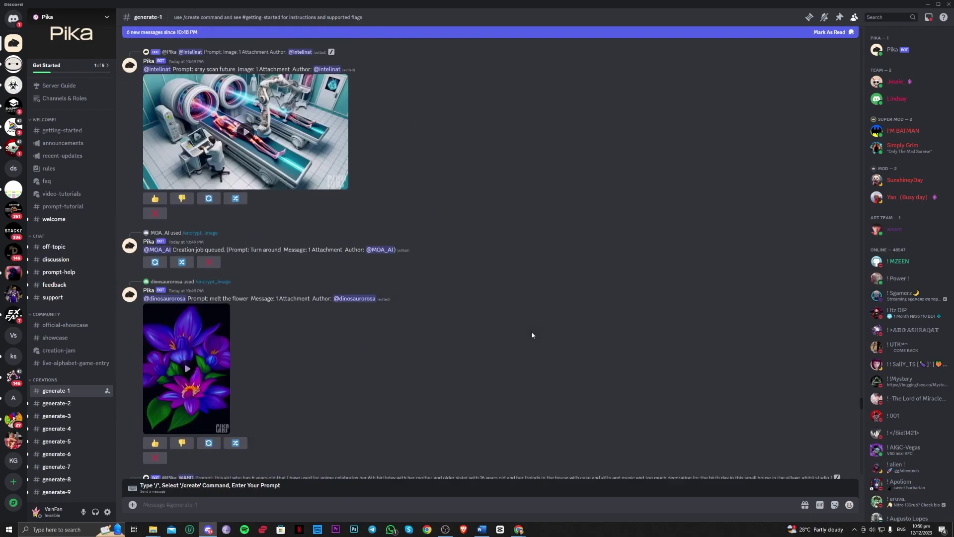
pyautogui.scroll(15, 529, 361)
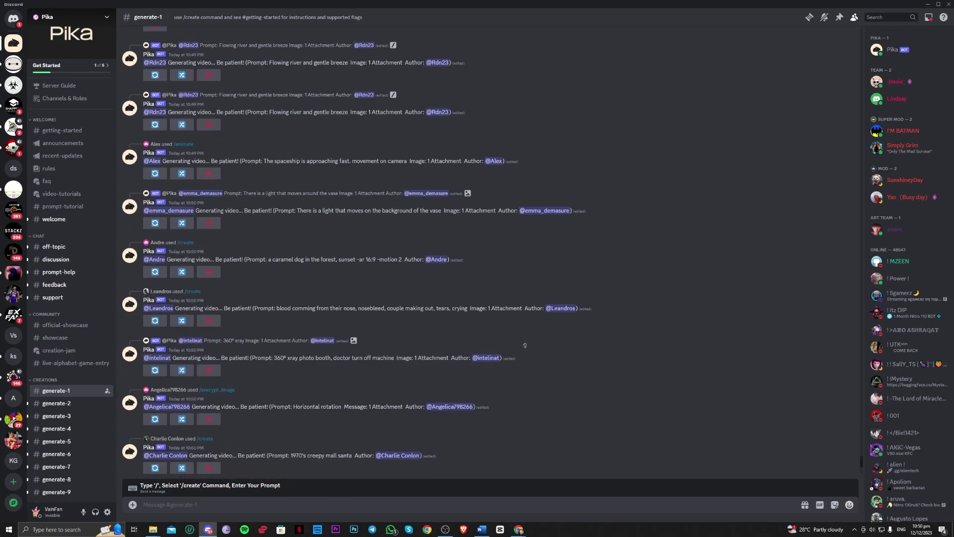
pyautogui.scroll(10, 488, 236)
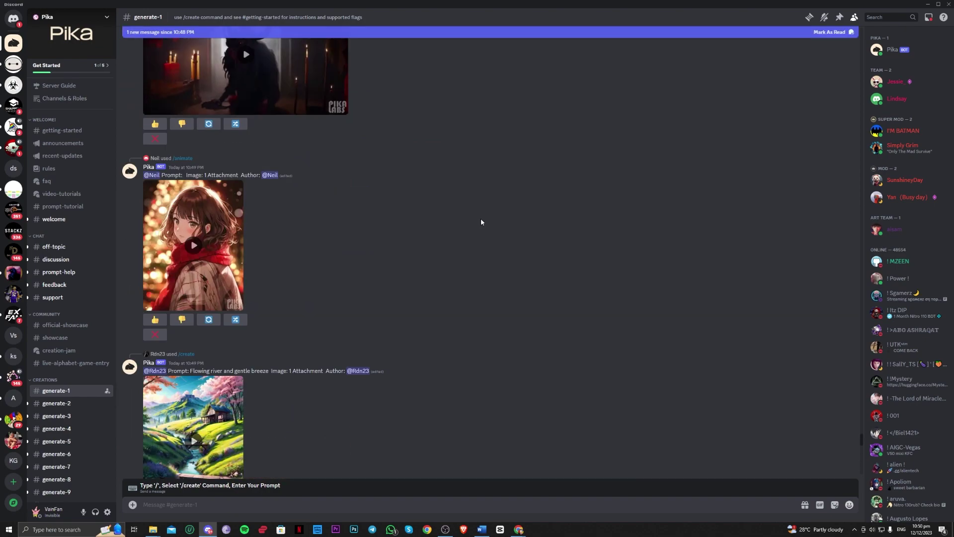
pyautogui.scroll(10, 495, 272)
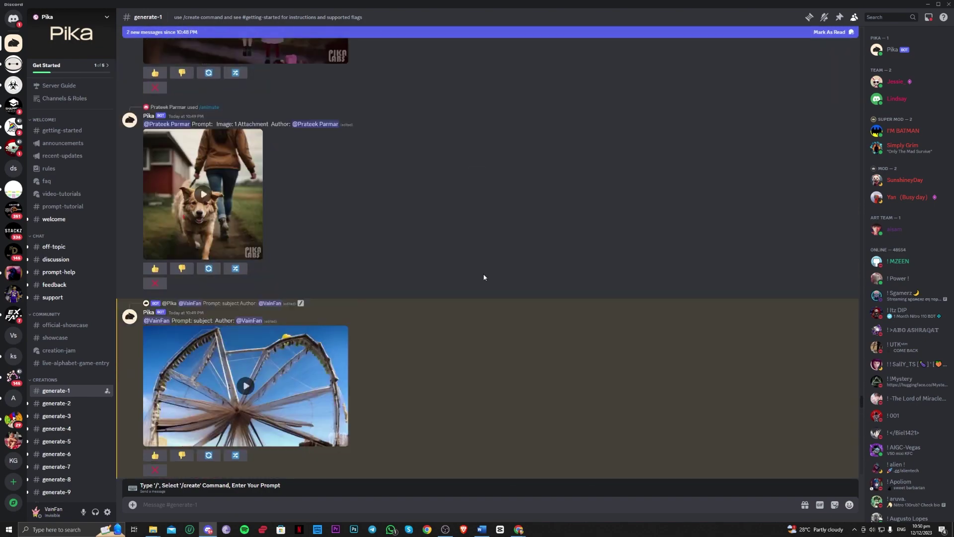
pyautogui.scroll(-3, 446, 239)
pyautogui.scroll(2, 454, 254)
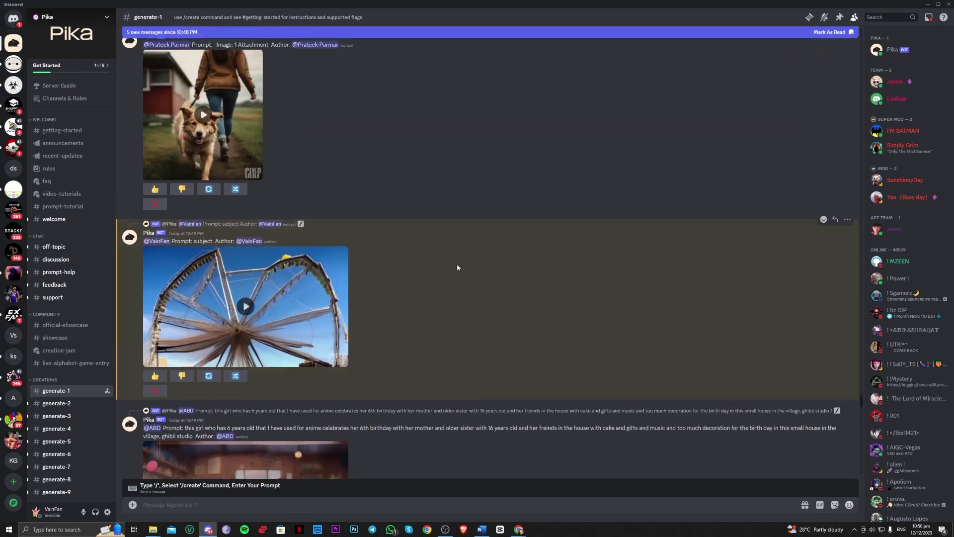
pyautogui.scroll(-7, 461, 263)
# Step: Start an /animate command and attach the first of today's oversize denim hoodie images from the Downloads folder
pyautogui.click(461, 504)
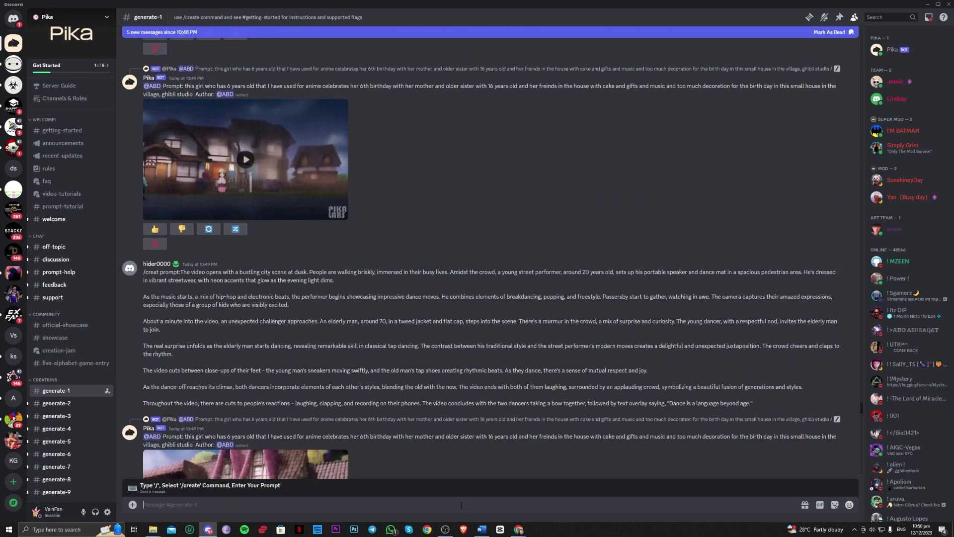
pyautogui.write('/')
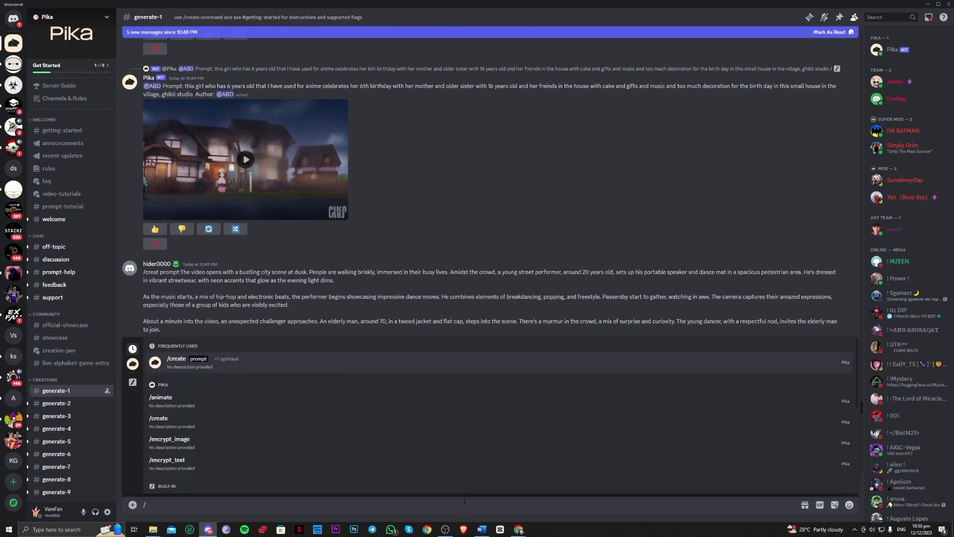
pyautogui.click(338, 400)
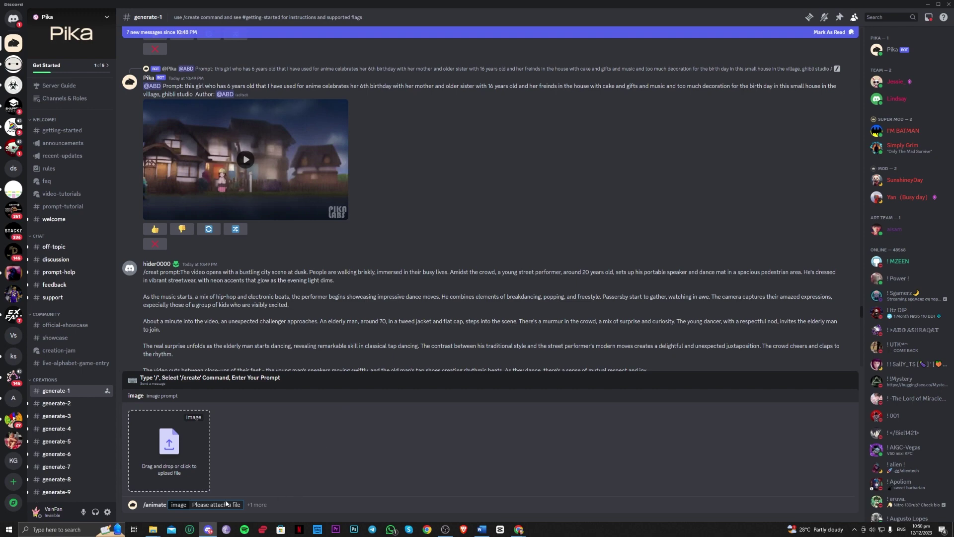
pyautogui.click(168, 441)
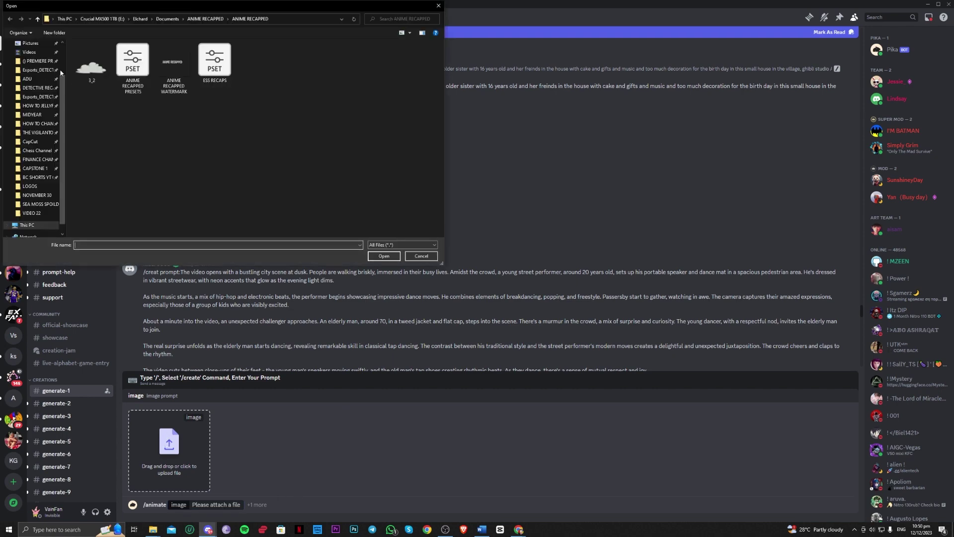
pyautogui.scroll(2, 50, 72)
pyautogui.click(42, 67)
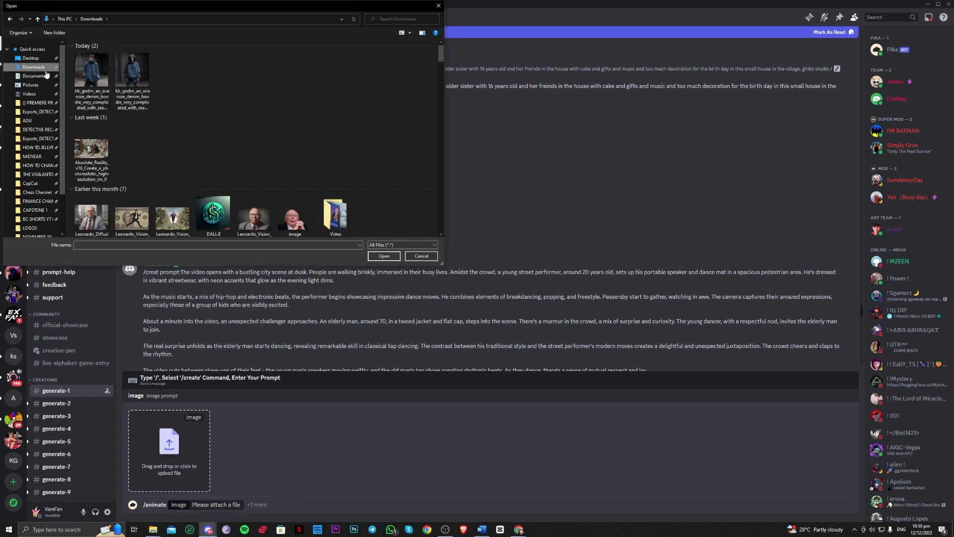
pyautogui.click(91, 70)
pyautogui.click(384, 256)
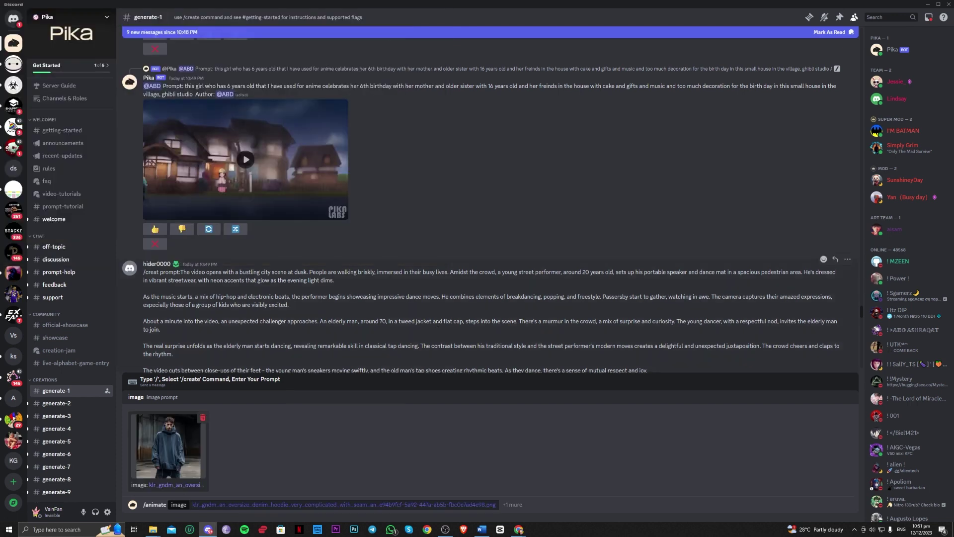
# Step: Add the text "subtle movements" after the attached image and submit the /animate command
pyautogui.click(534, 503)
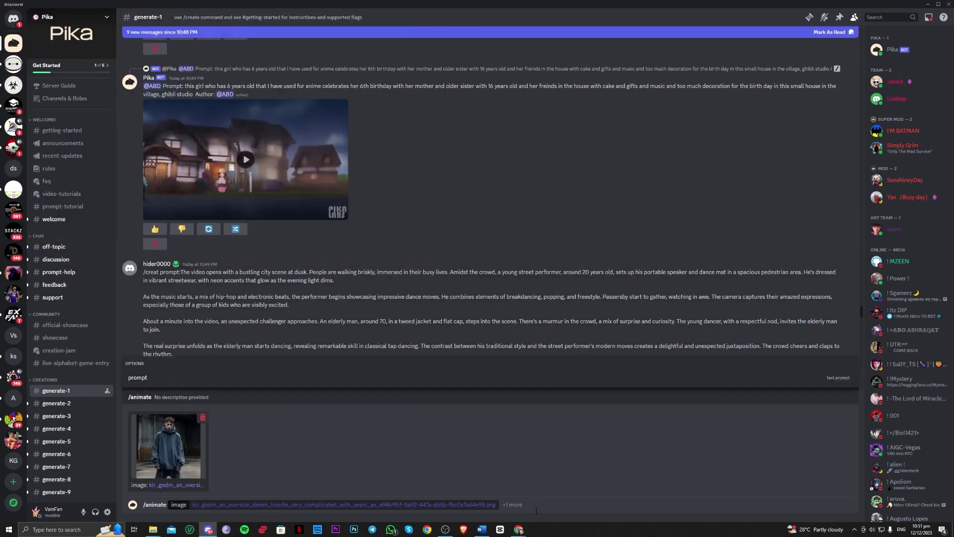
pyautogui.write('a')
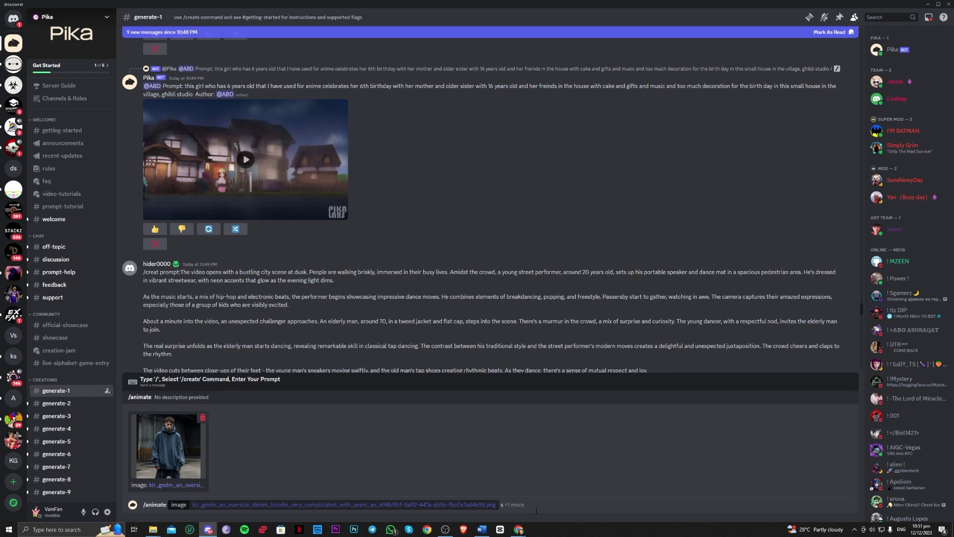
pyautogui.press('BackSpace')
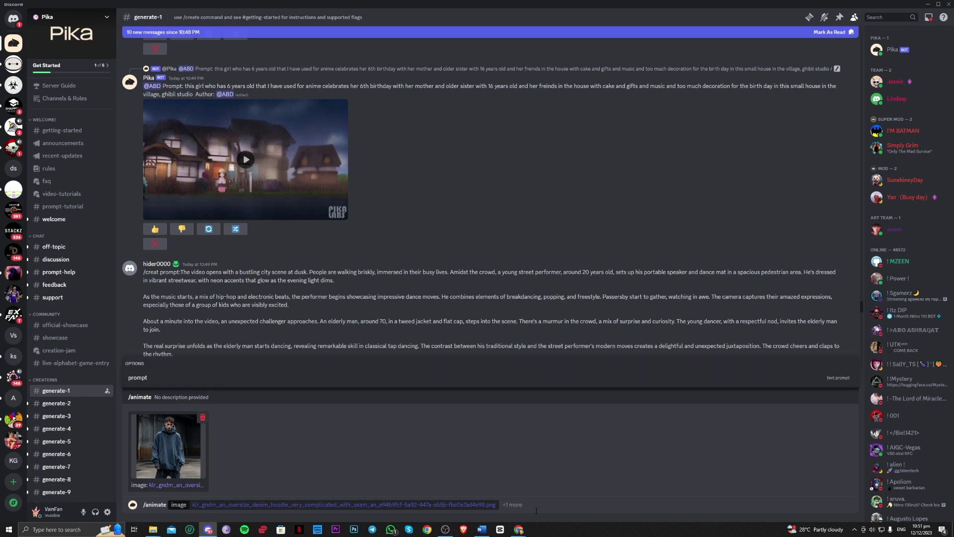
pyautogui.write('subtle')
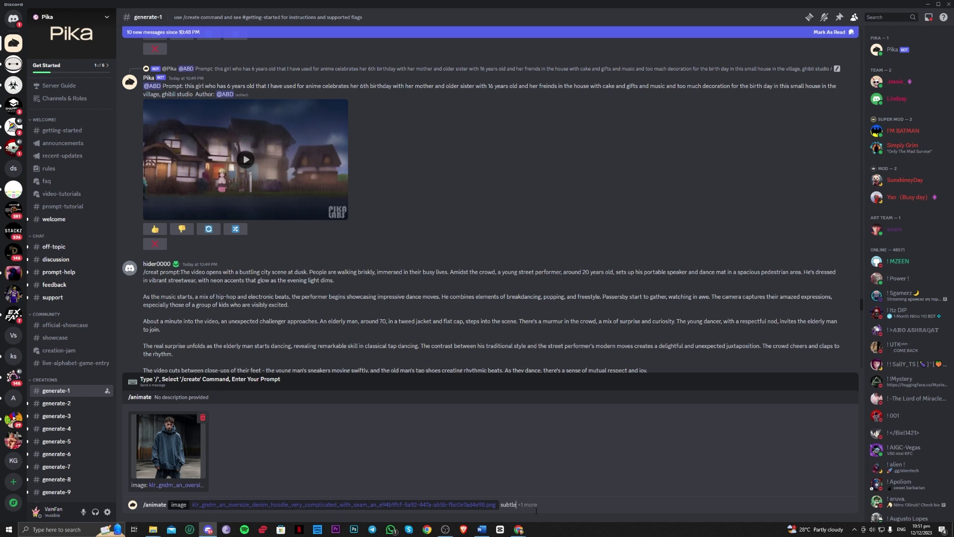
pyautogui.write(' movements')
pyautogui.press('Return')
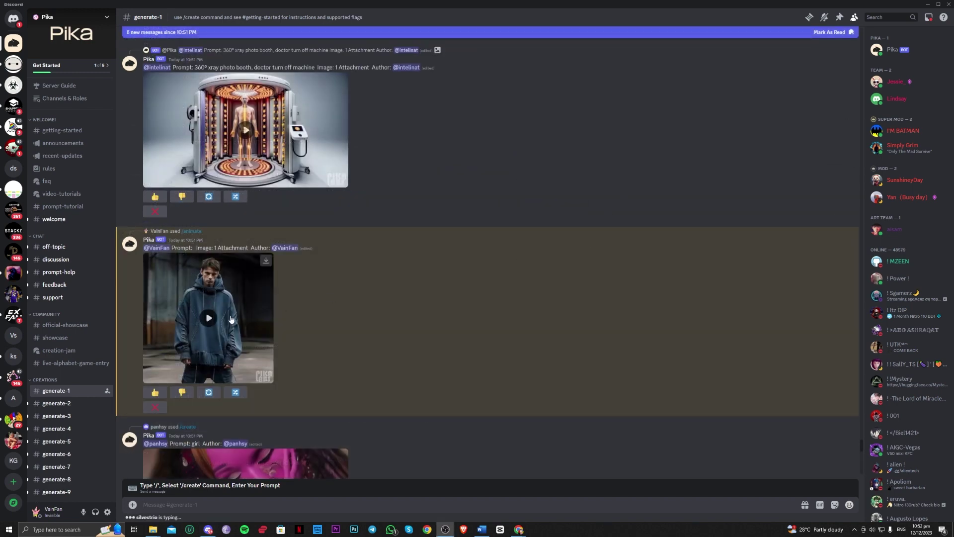
# Step: Play the animated denim hoodie video in full screen, and return to the channel
pyautogui.click(208, 317)
pyautogui.click(266, 377)
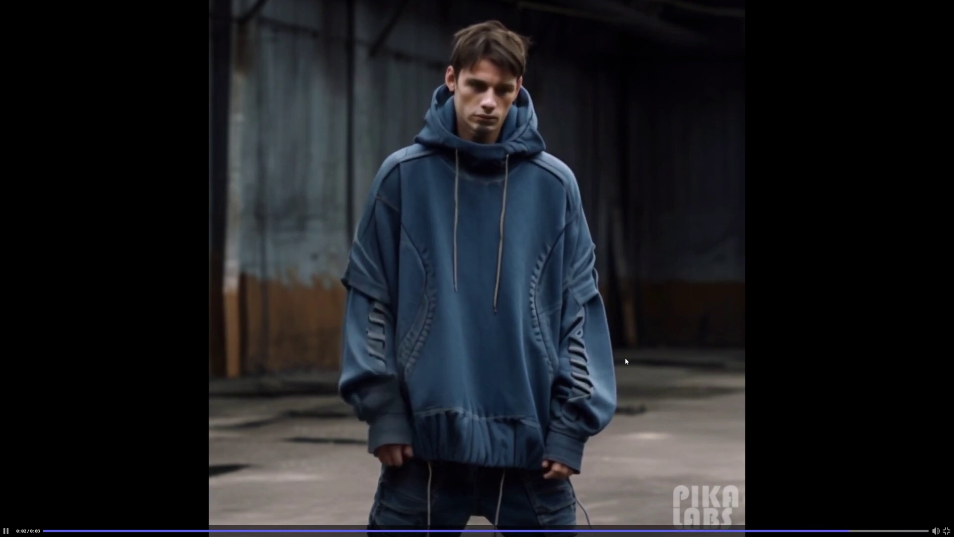
pyautogui.click(945, 529)
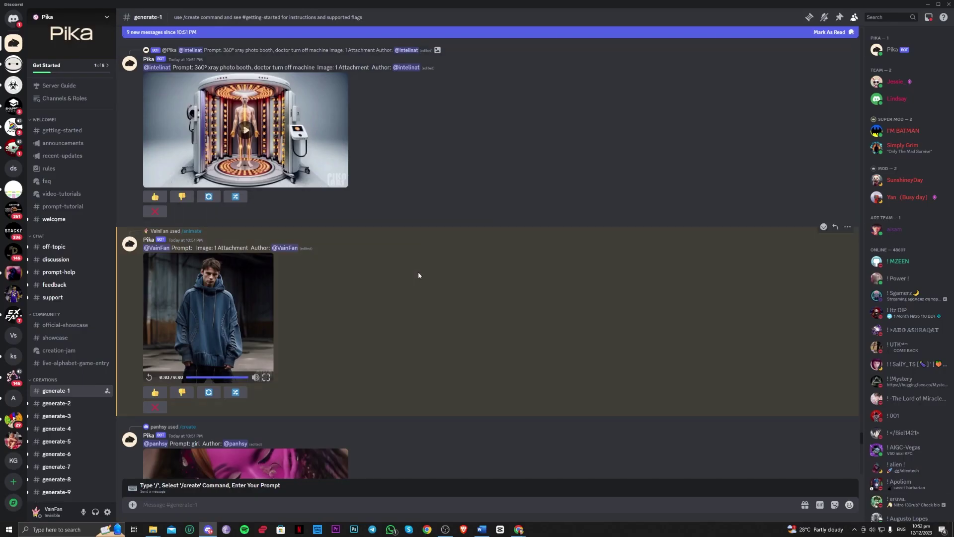
# Step: Draft the new prompt "smile with subtle movements" for the animated denim hoodie video, and close the form without submitting it
pyautogui.click(237, 392)
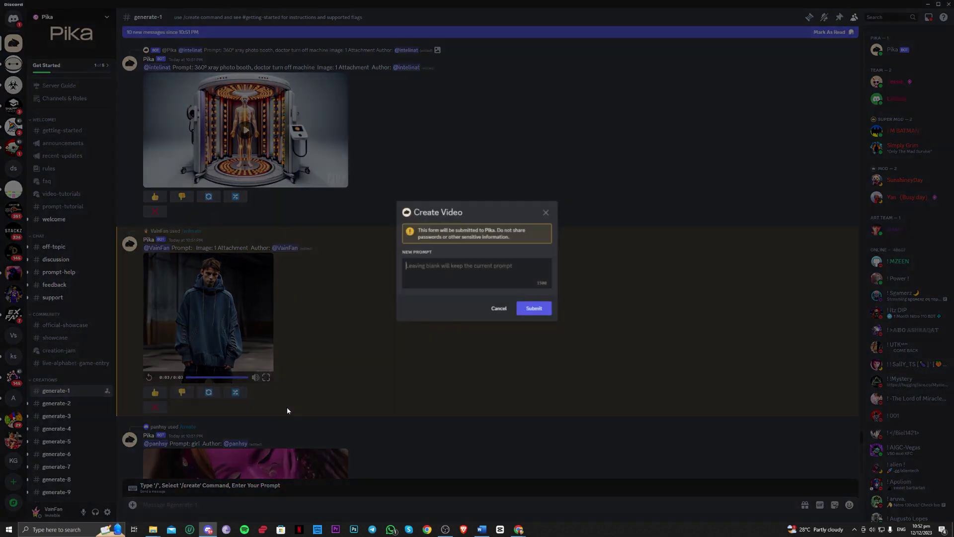
pyautogui.write('smile with subtle')
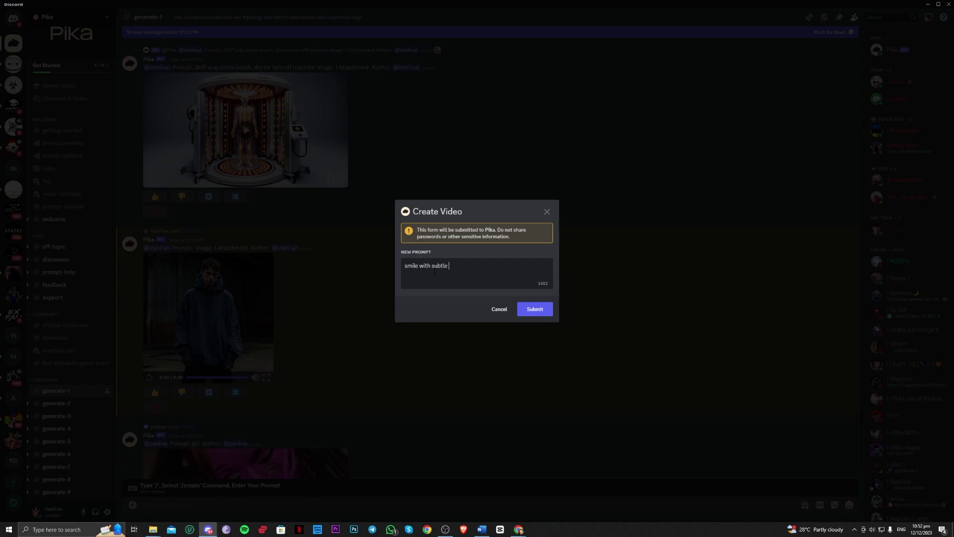
pyautogui.write('ovements')
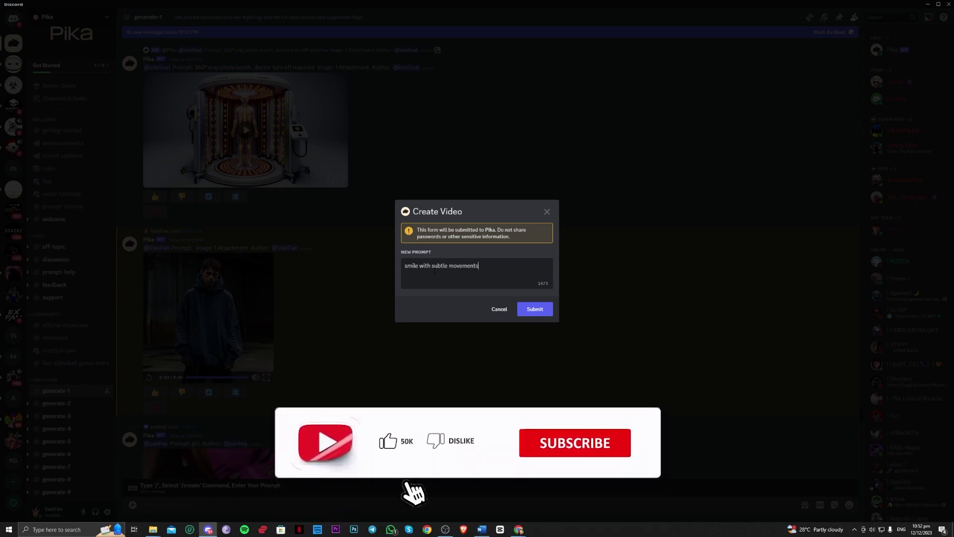
pyautogui.click(547, 211)
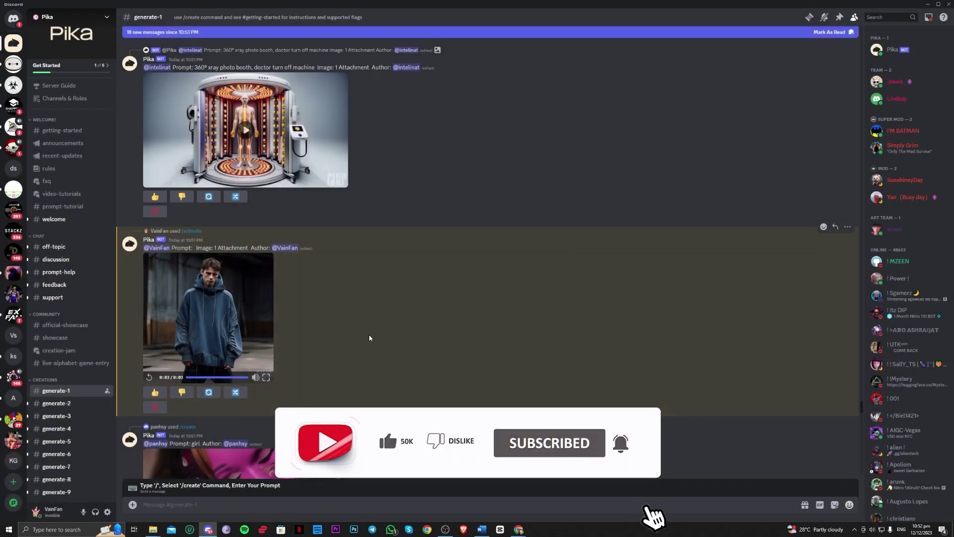
pyautogui.scroll(5, 437, 299)
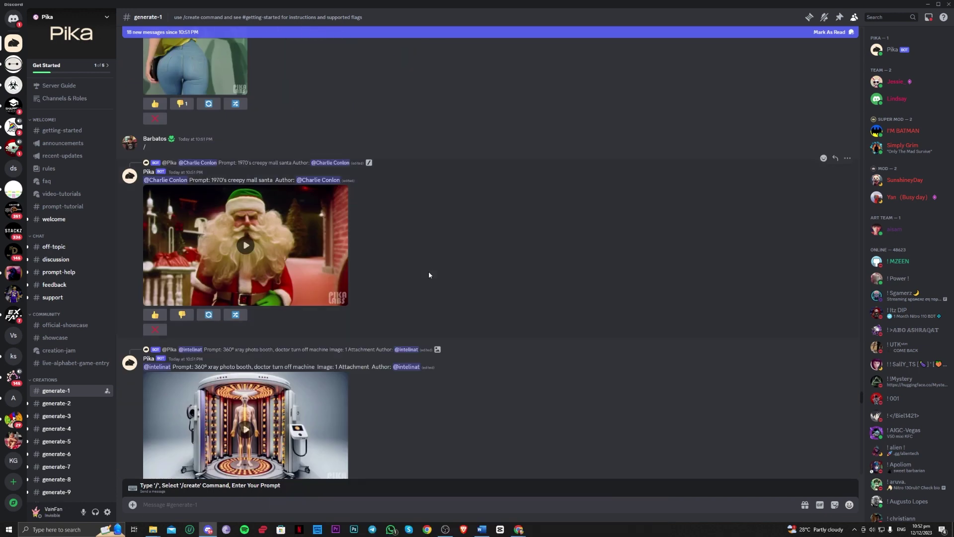
pyautogui.scroll(-10, 450, 230)
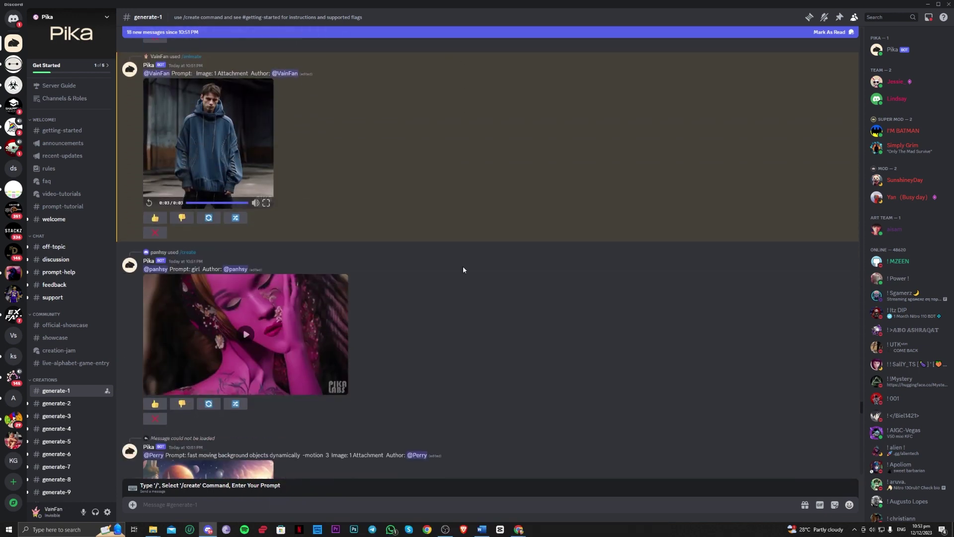